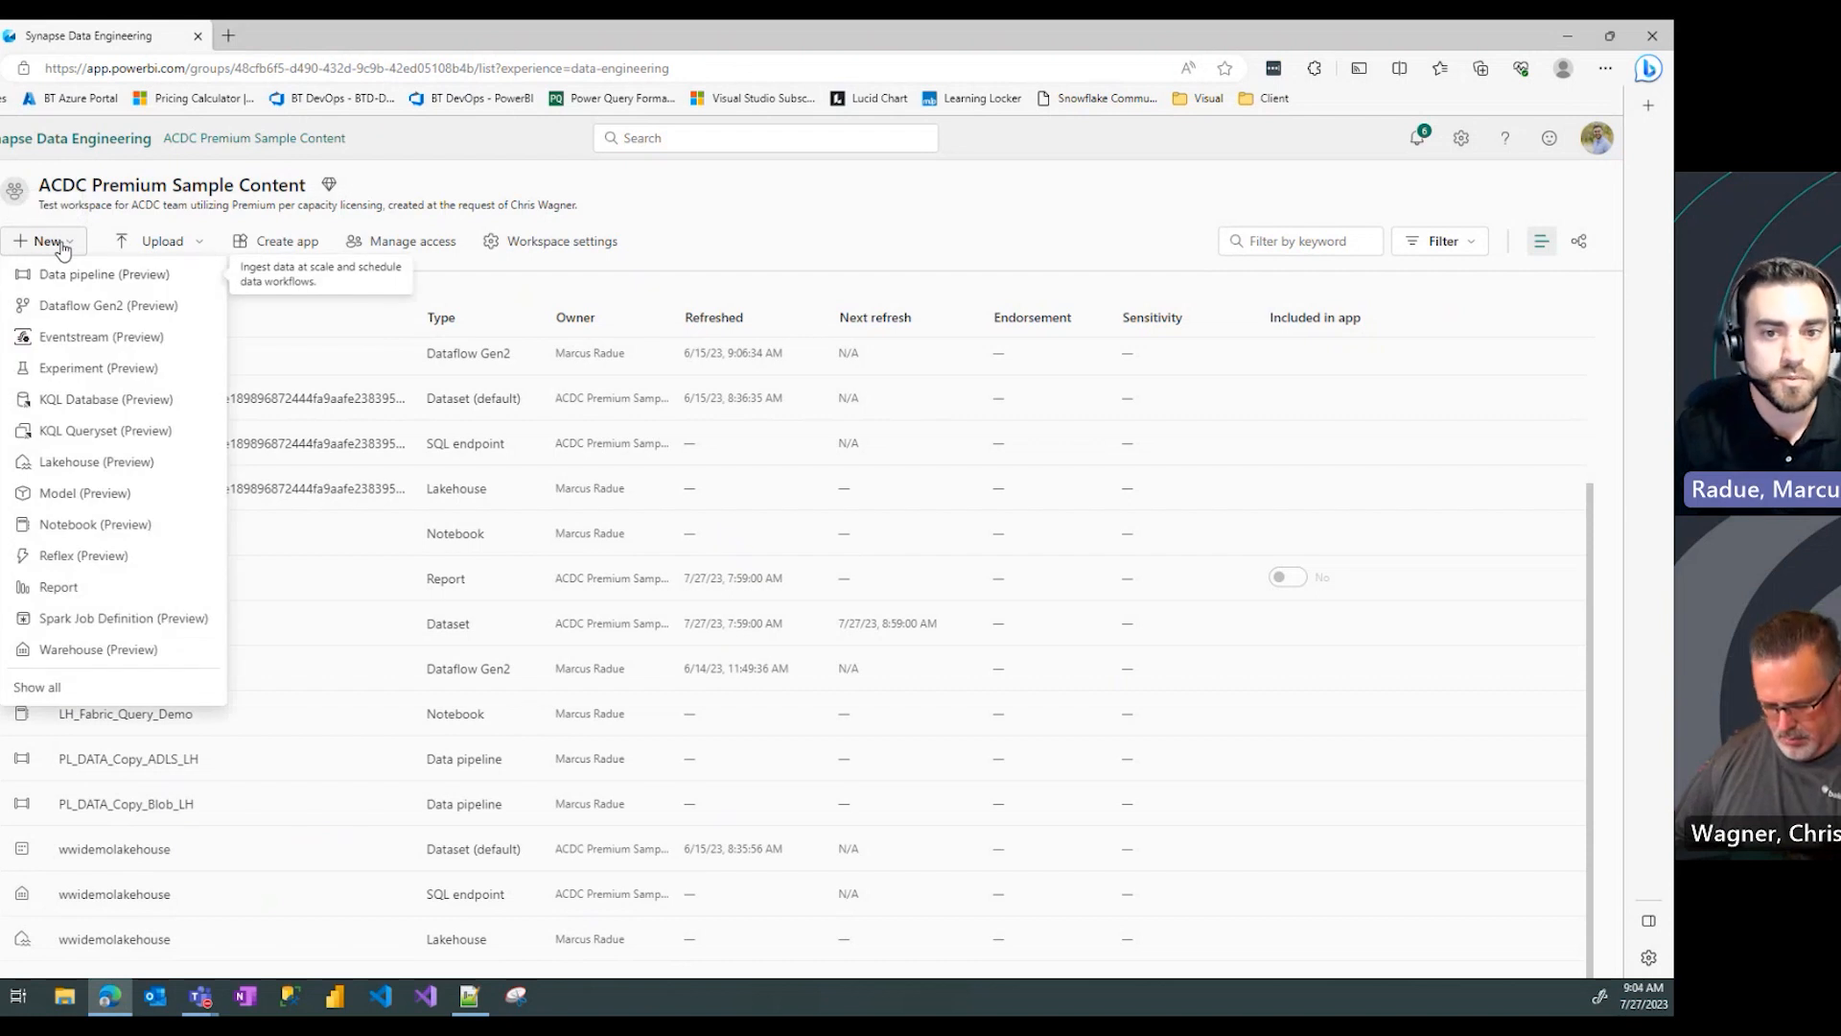
Step: Create a new data pipeline named PL_ORCH_Master in the workspace
click(83, 276)
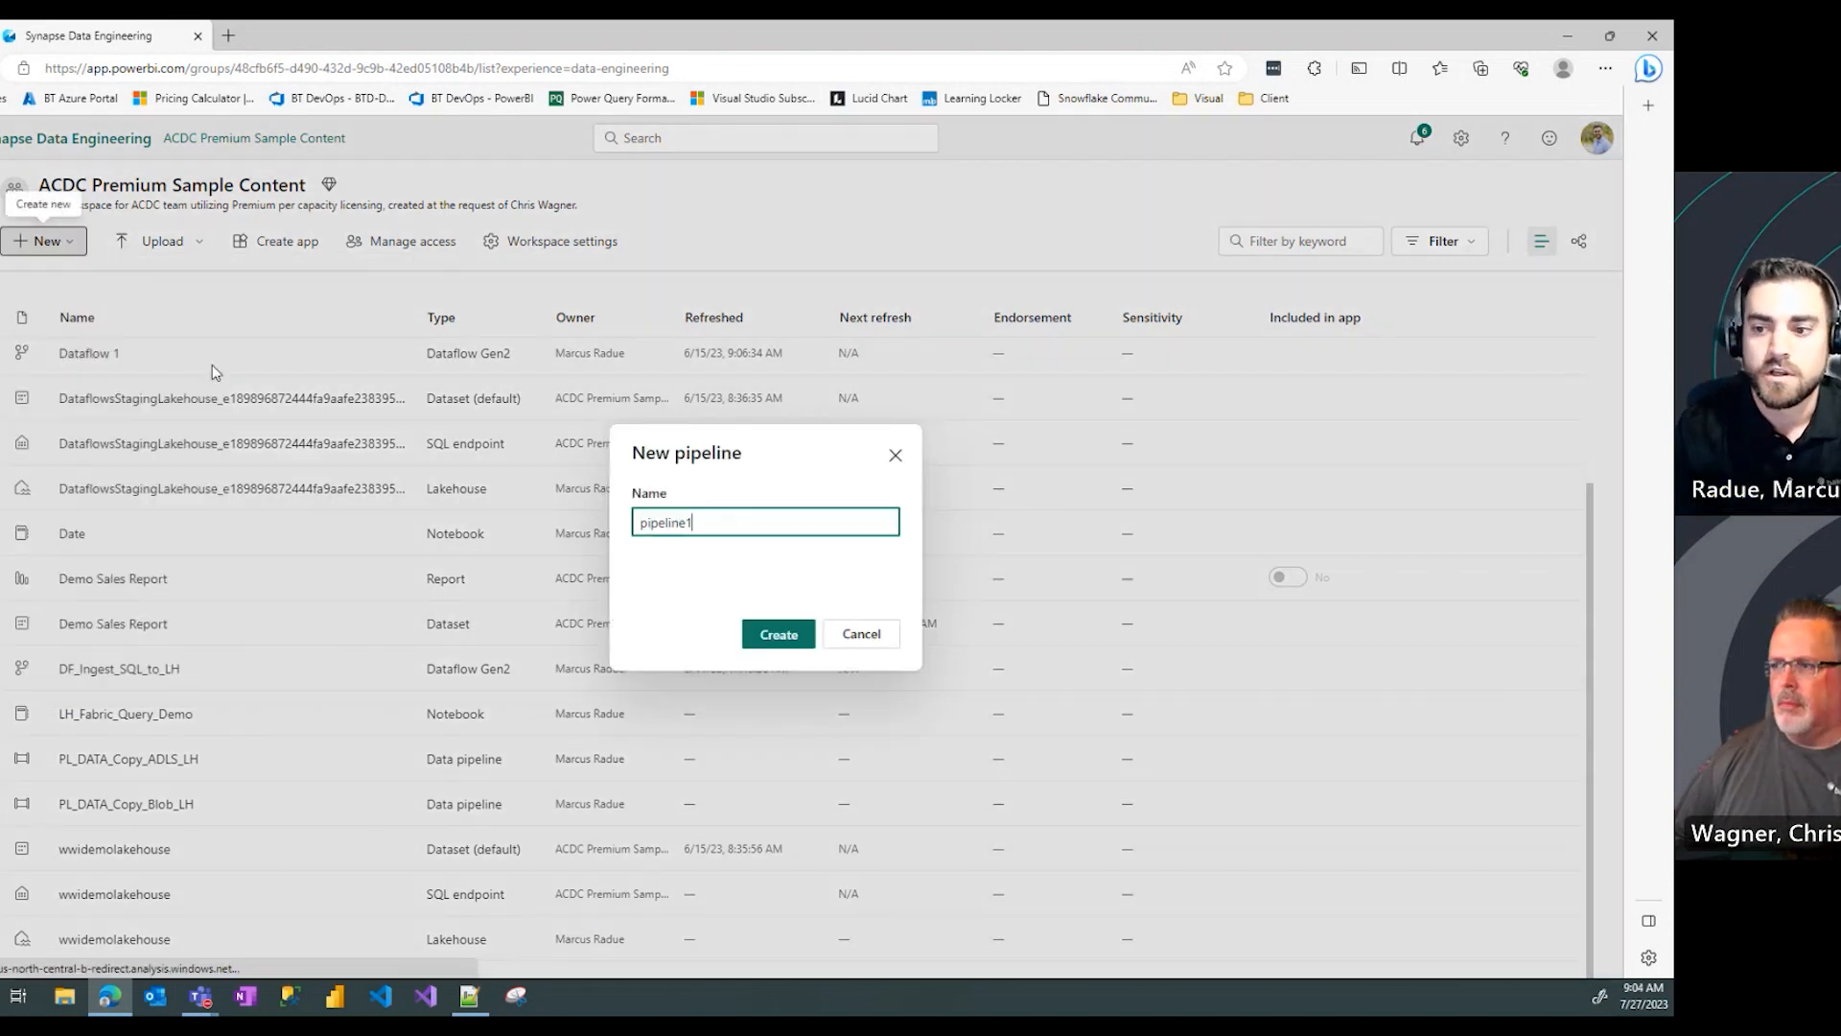
double_click(632, 523)
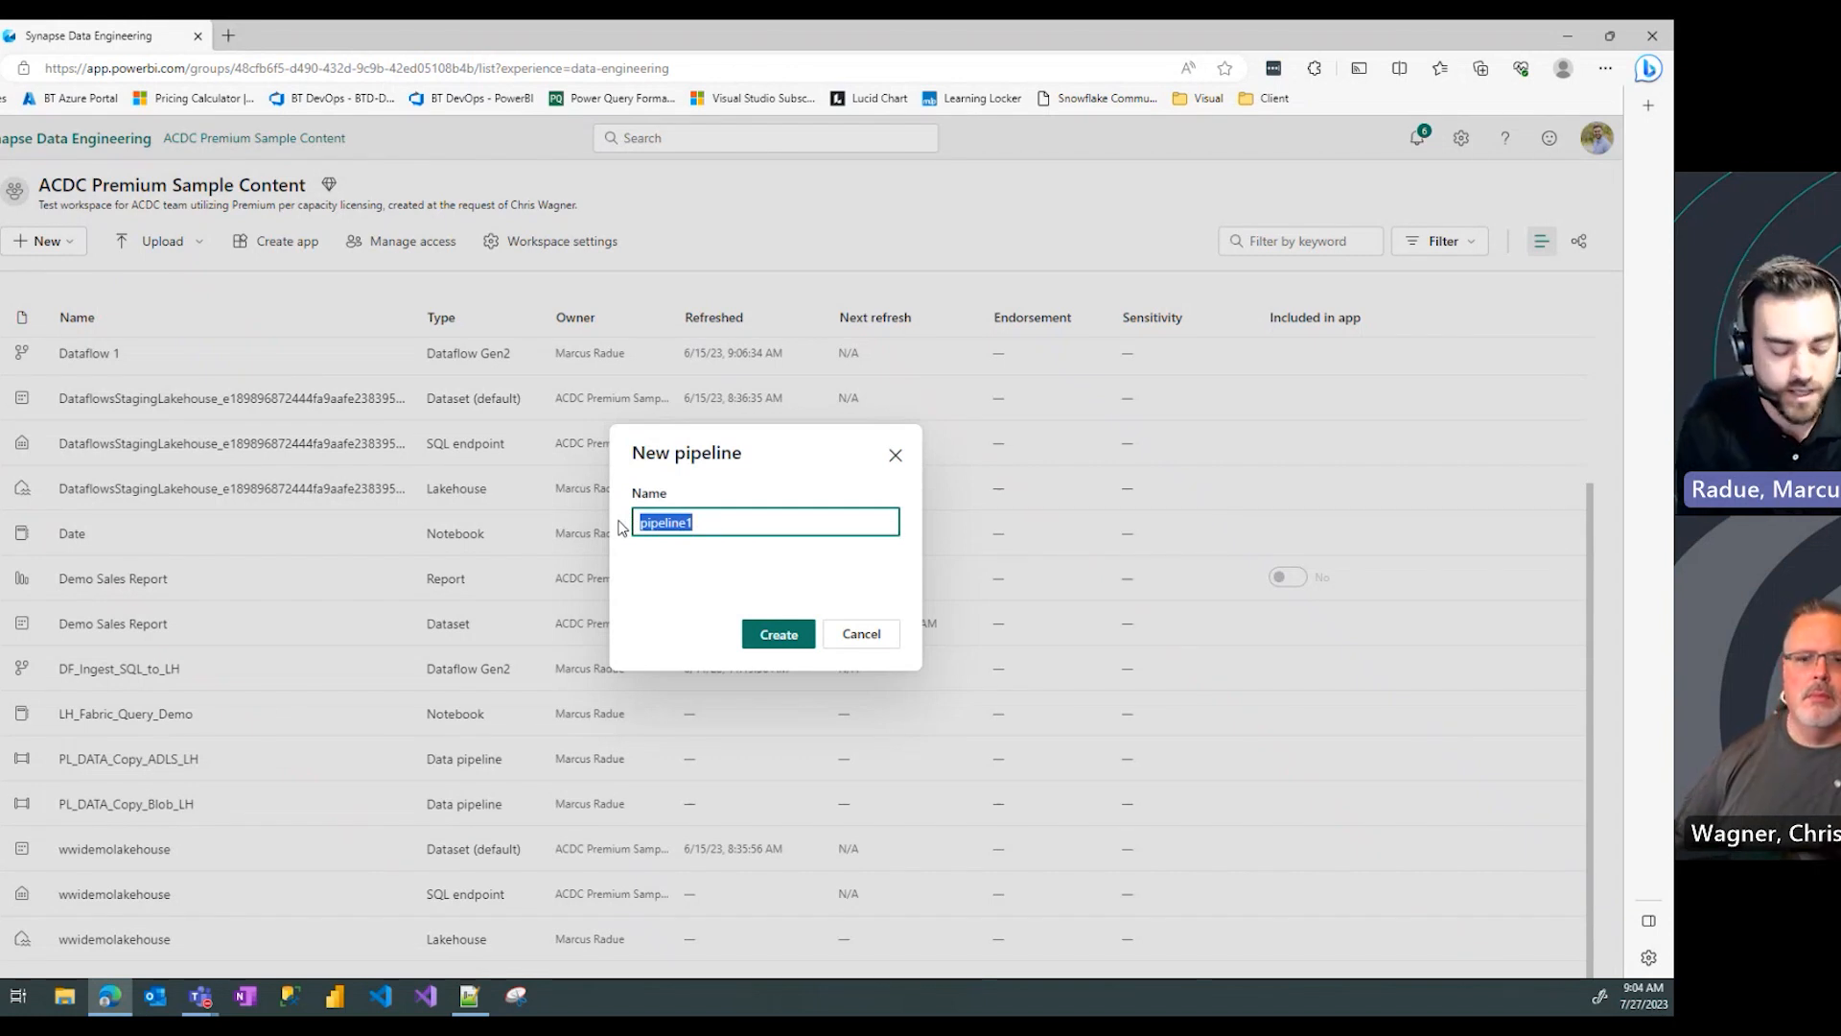
text(PL_ORCH)
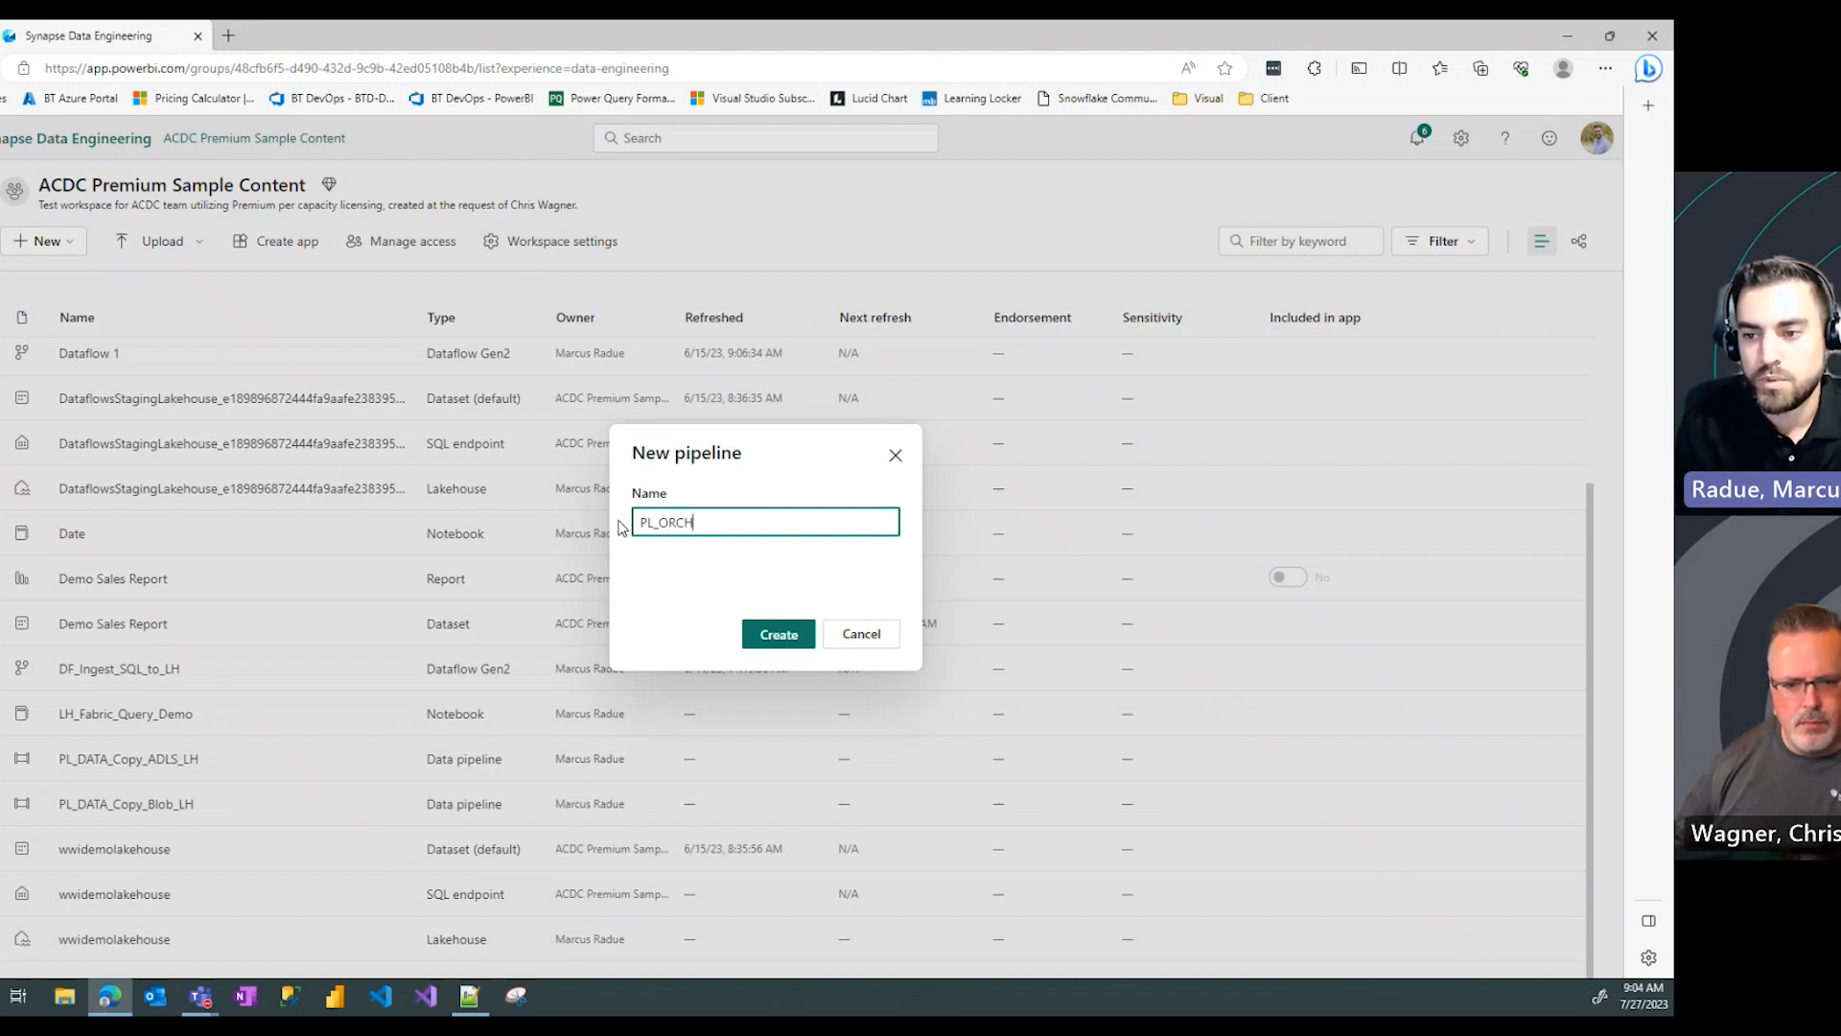
text(_Master)
key(ctrl+a)
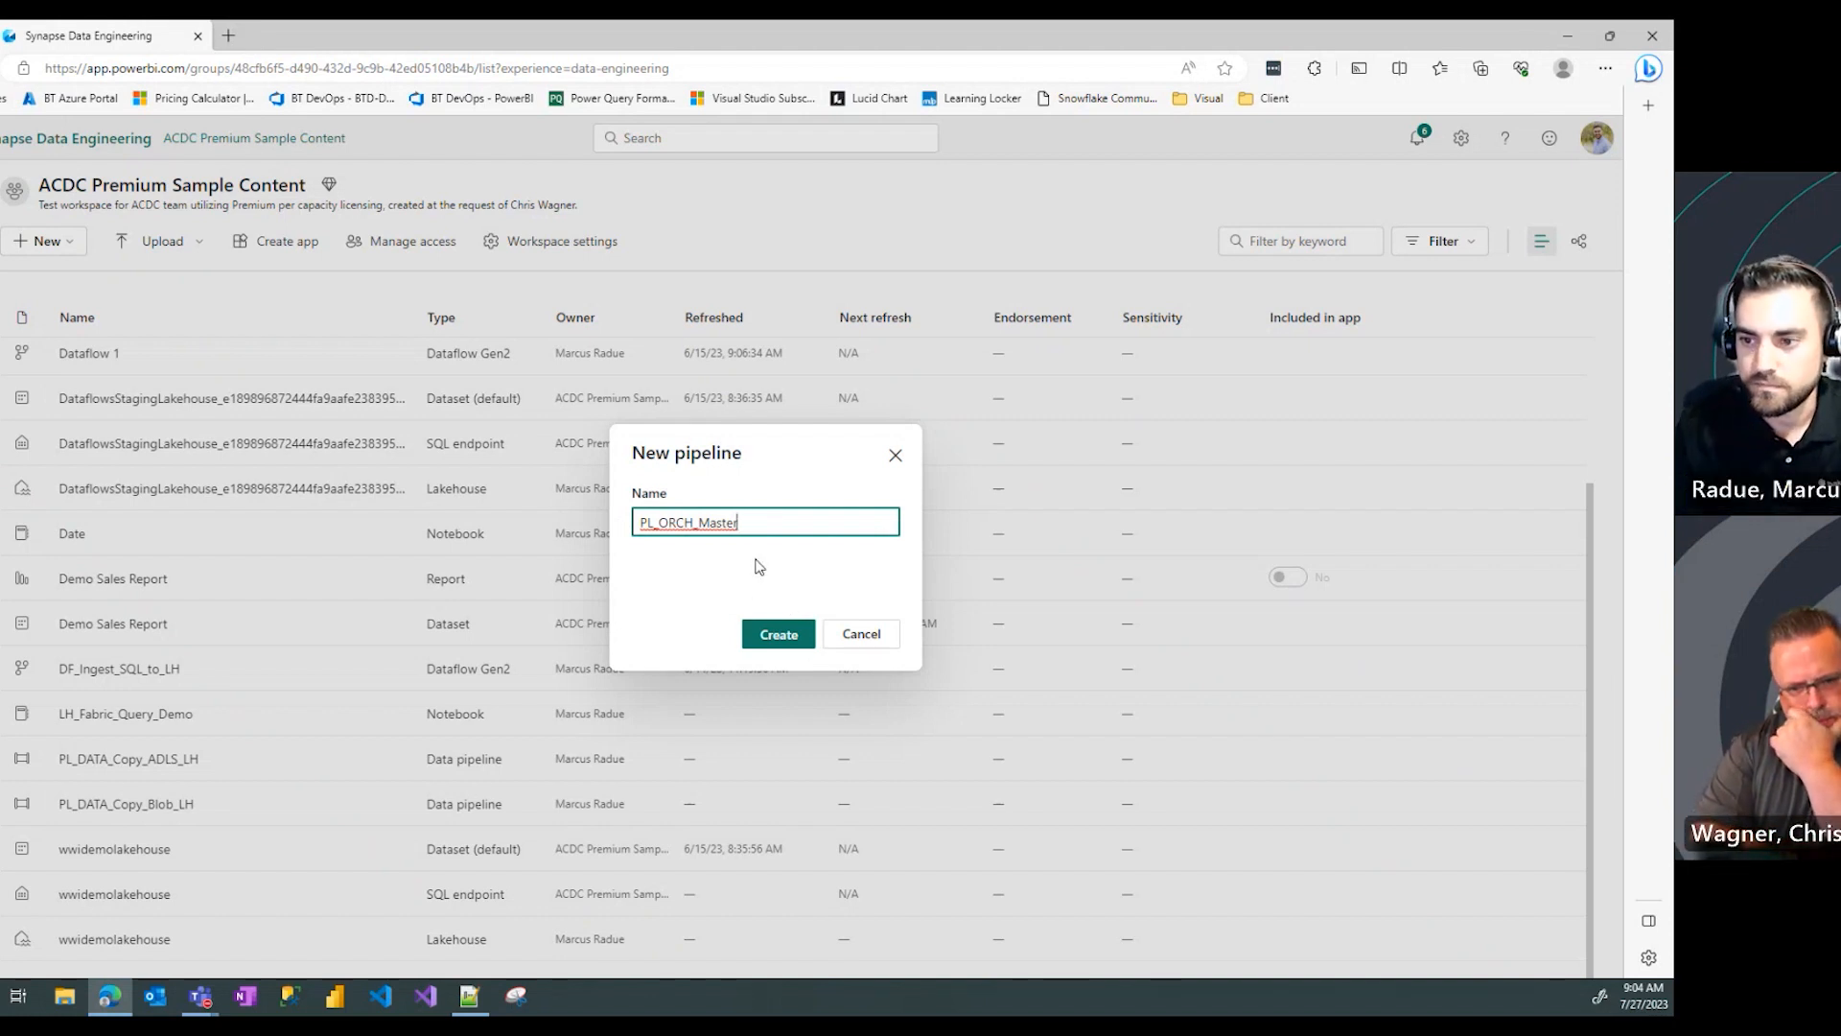
click(777, 638)
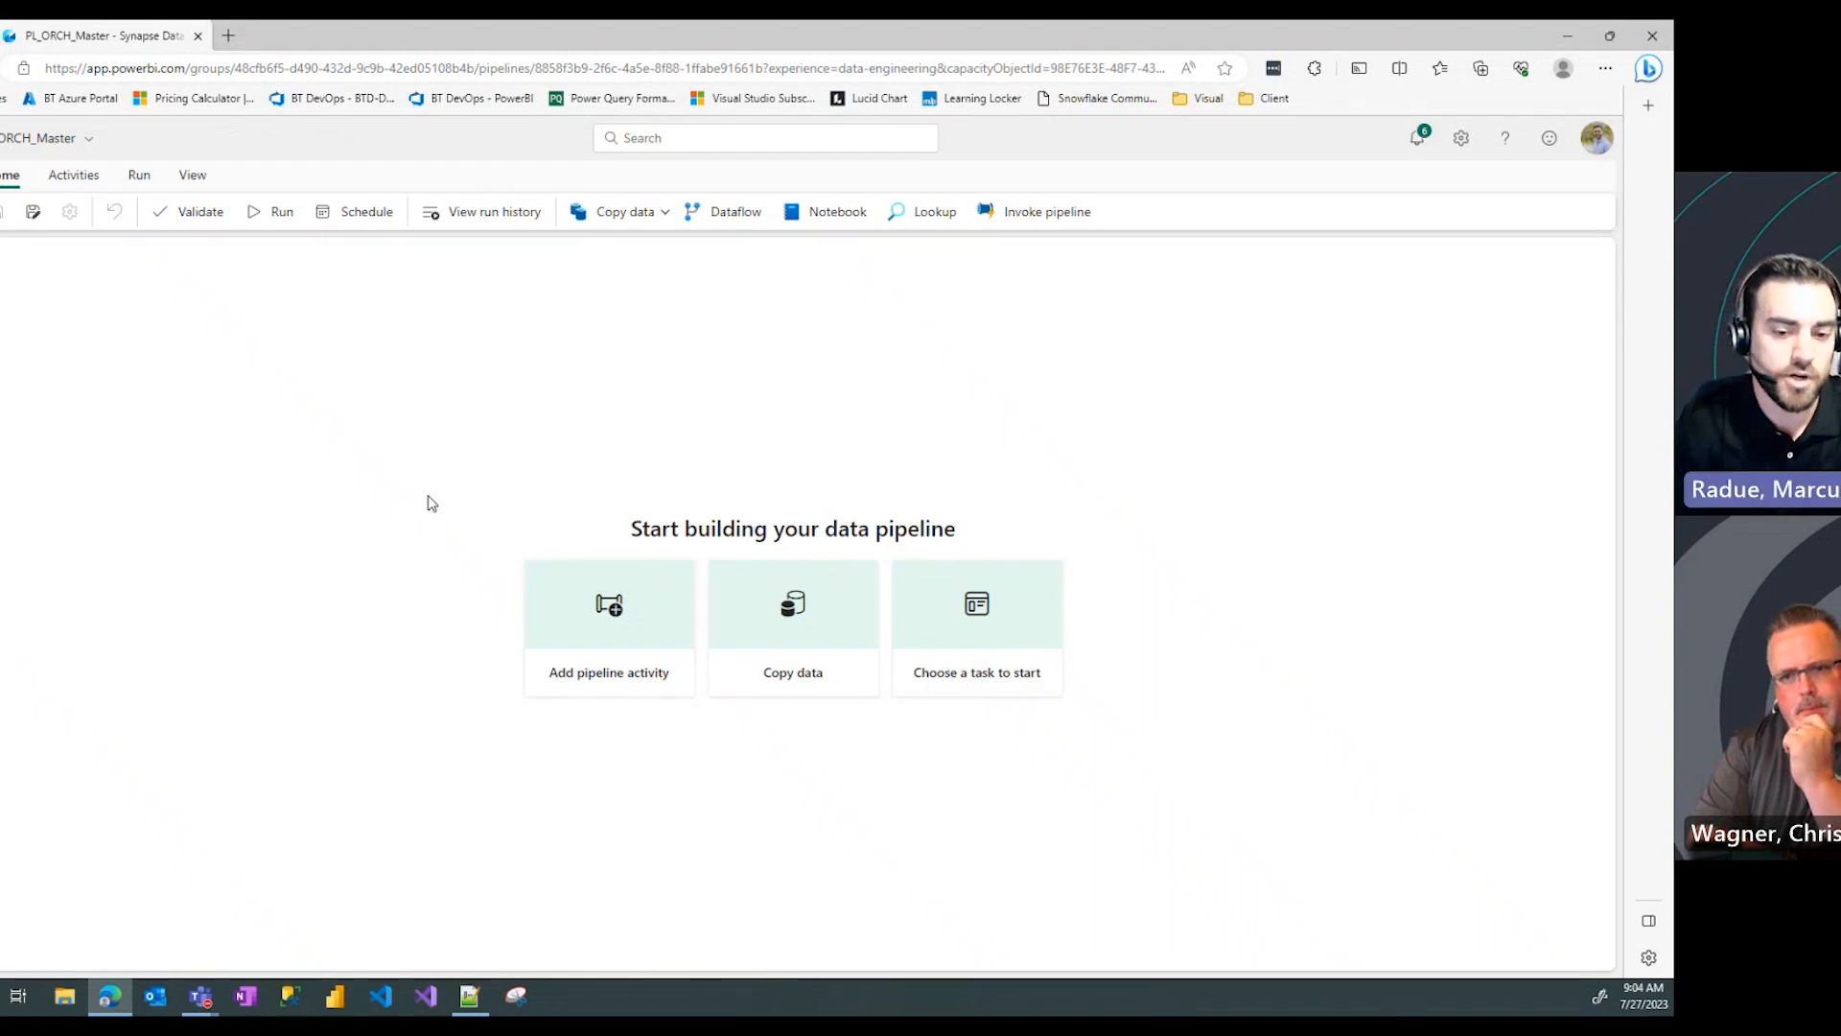
Step: Add an Invoke pipeline activity to the canvas and name it Invoke PL_DATA_Copy_Blob_LH
click(1055, 217)
drag(134, 389, 572, 383)
click(222, 662)
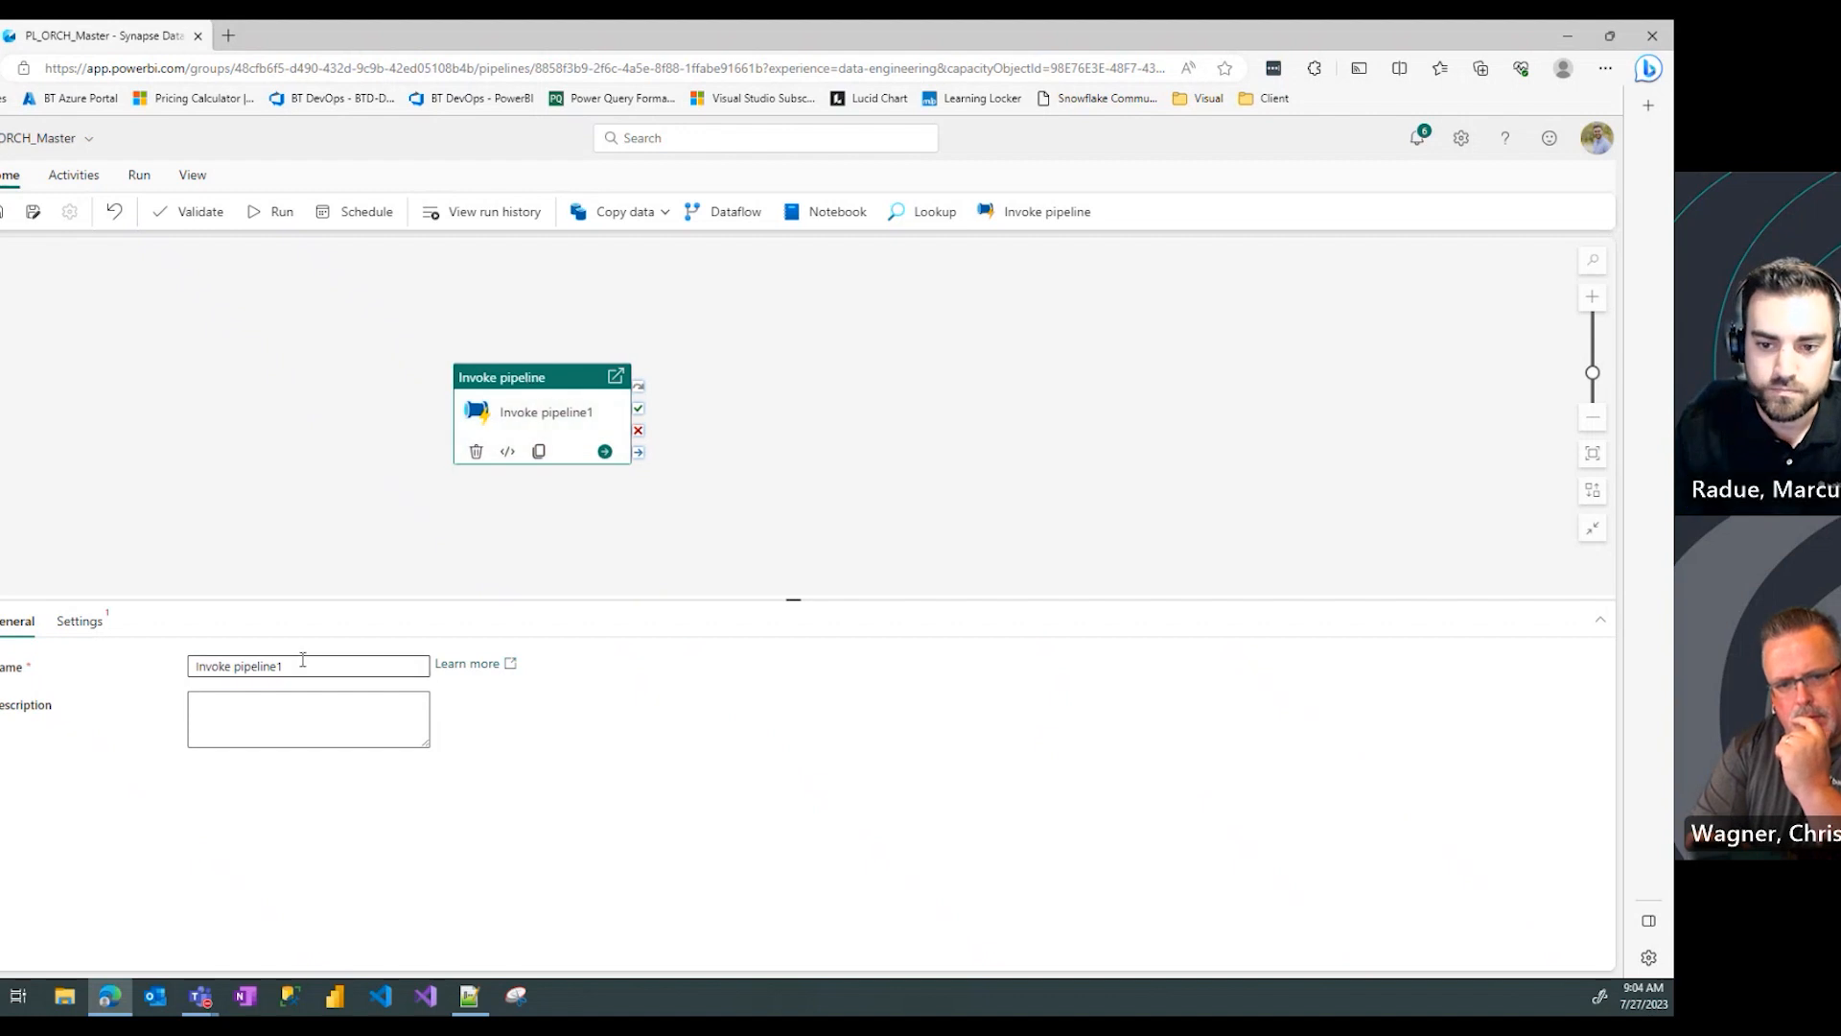
key(ctrl+a)
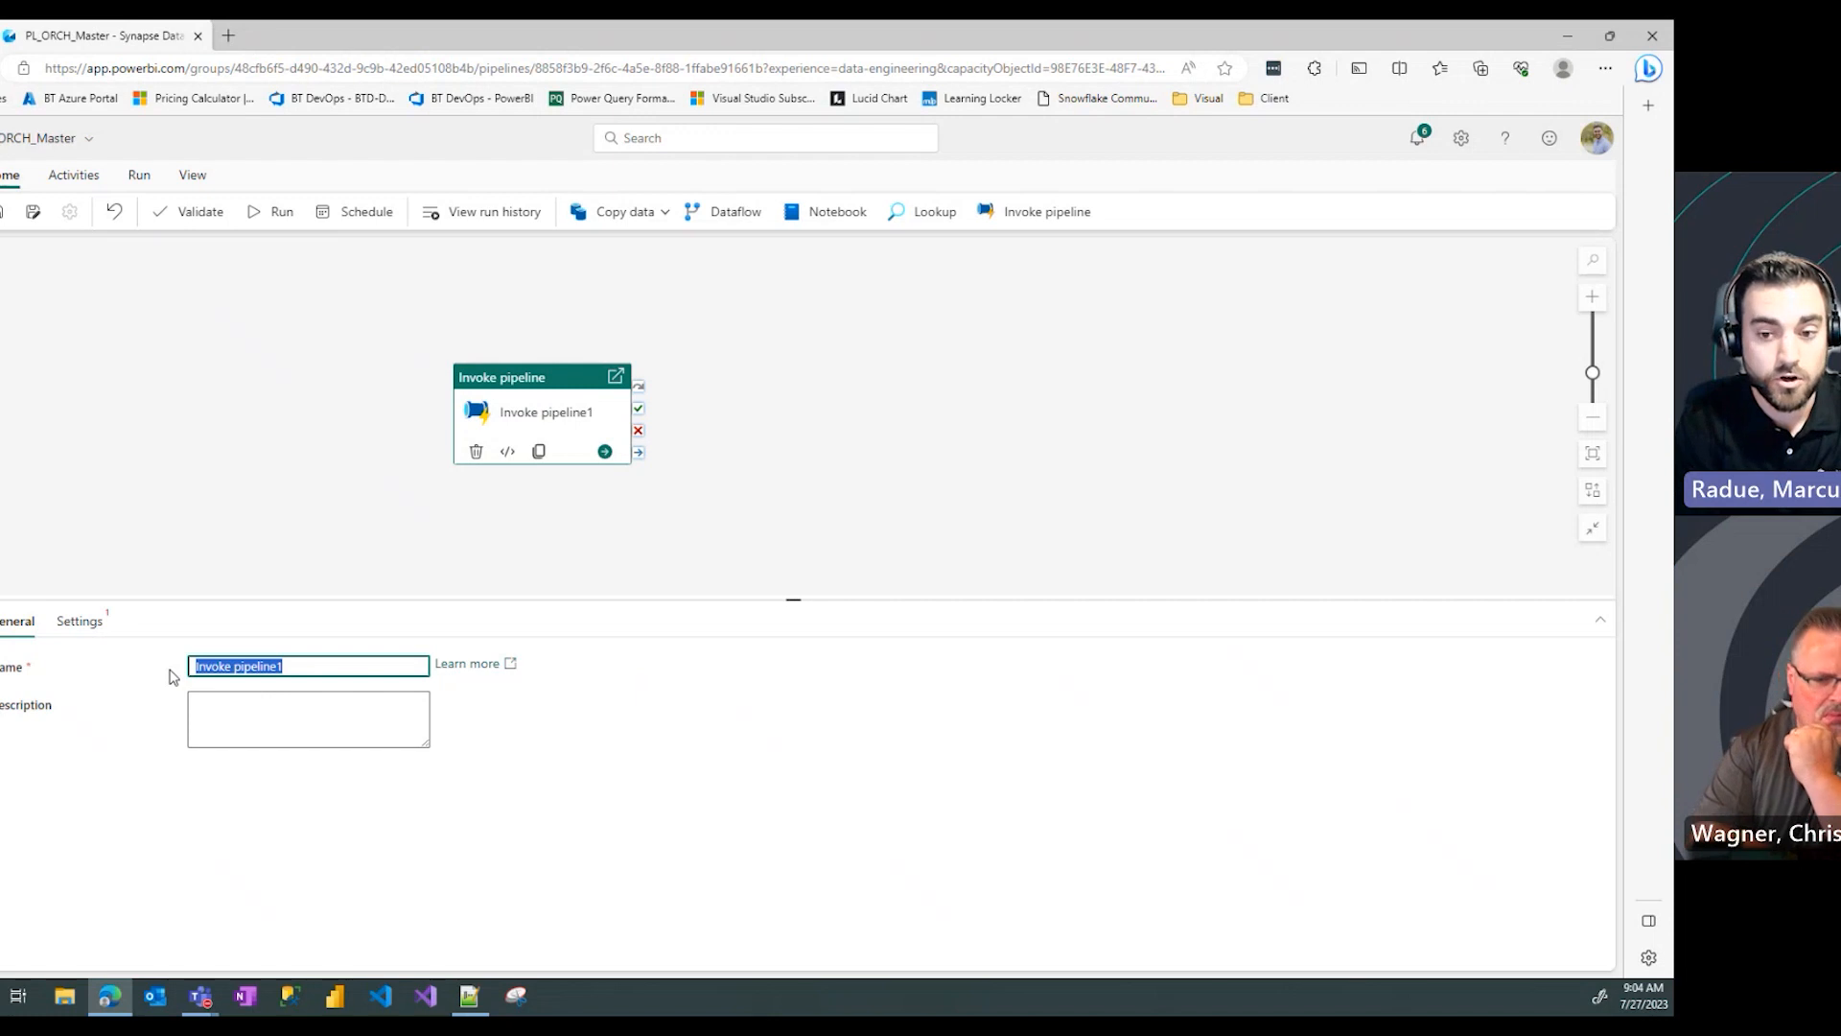
text(PL_DATA)
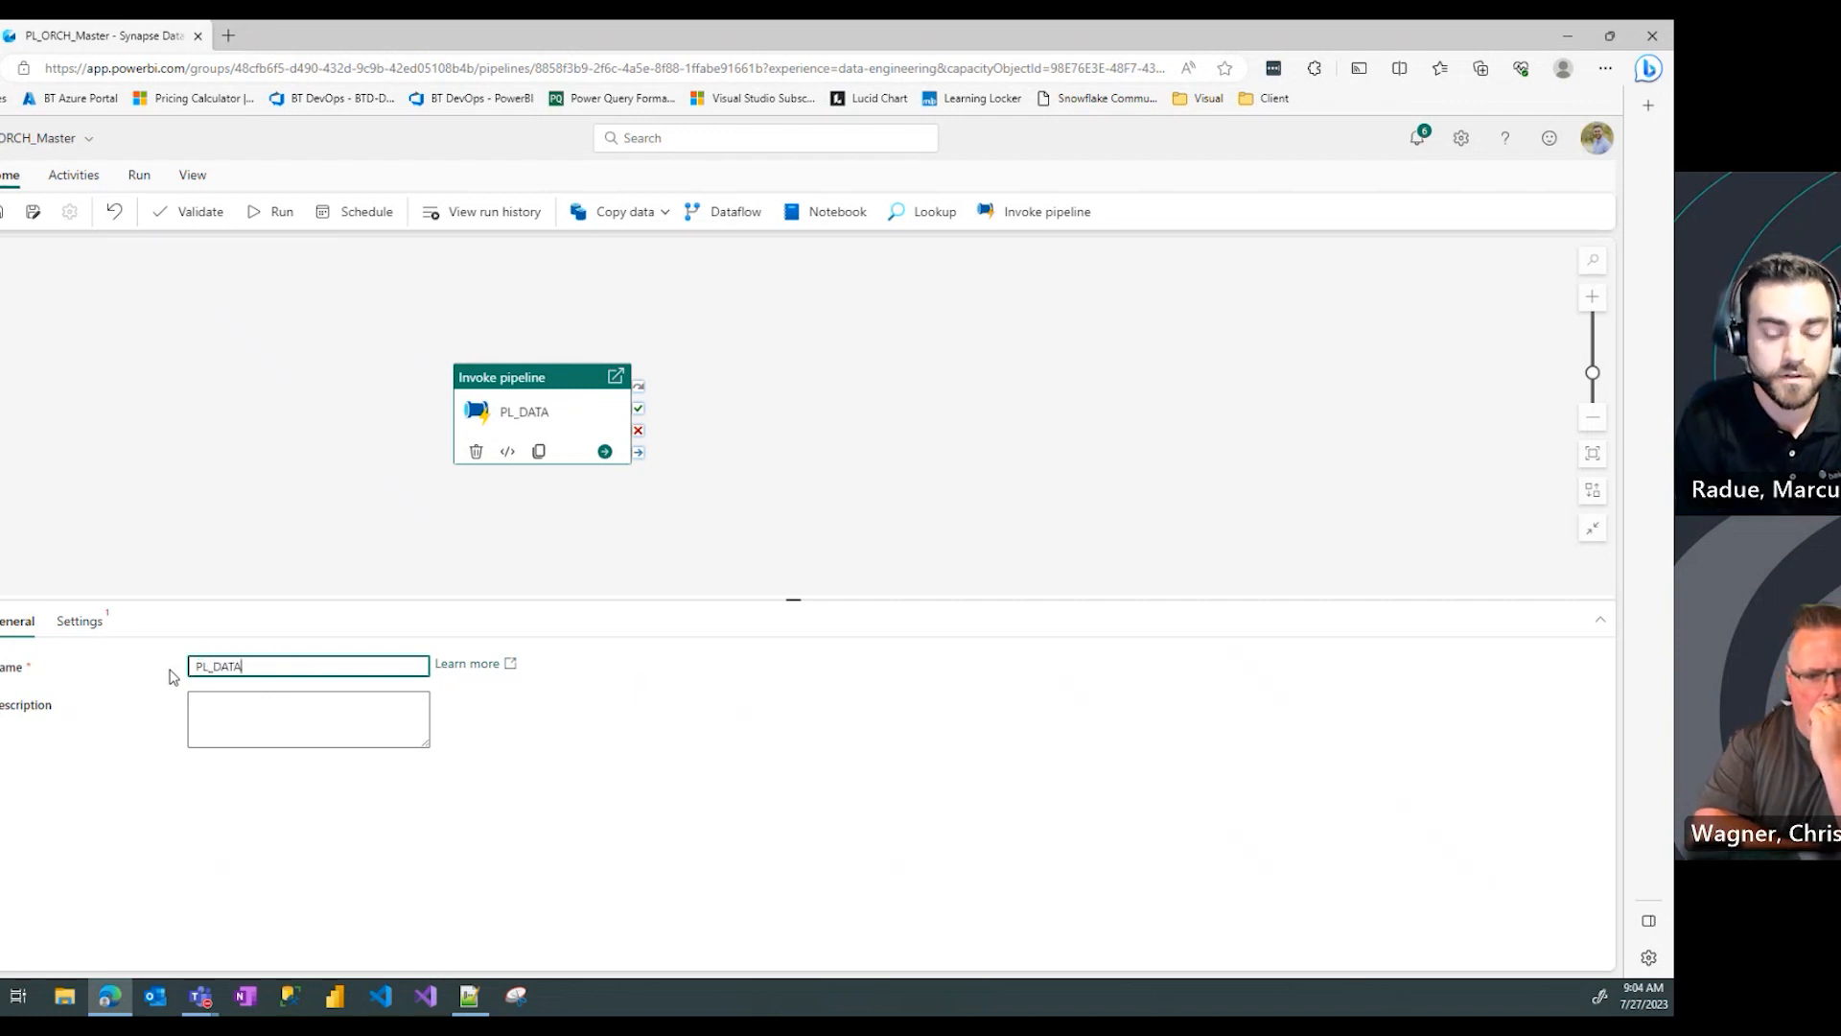
text(_Copy_)
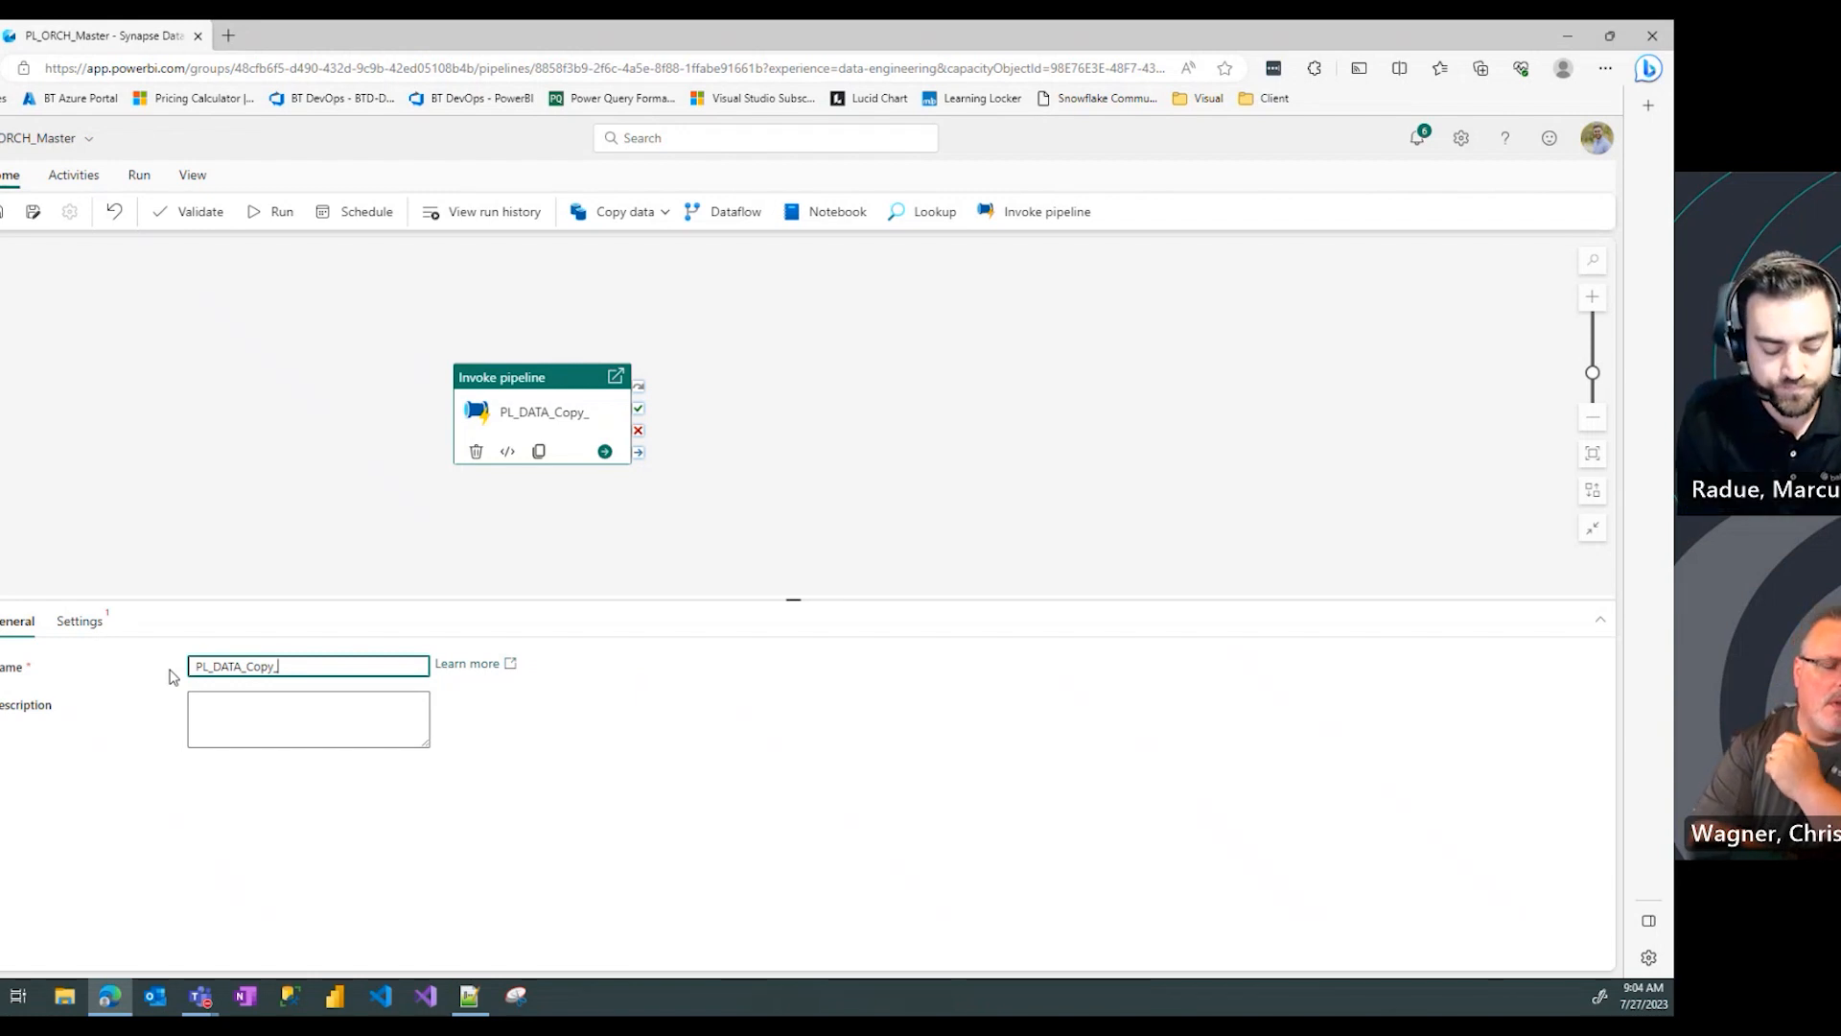
text(Blob_LG)
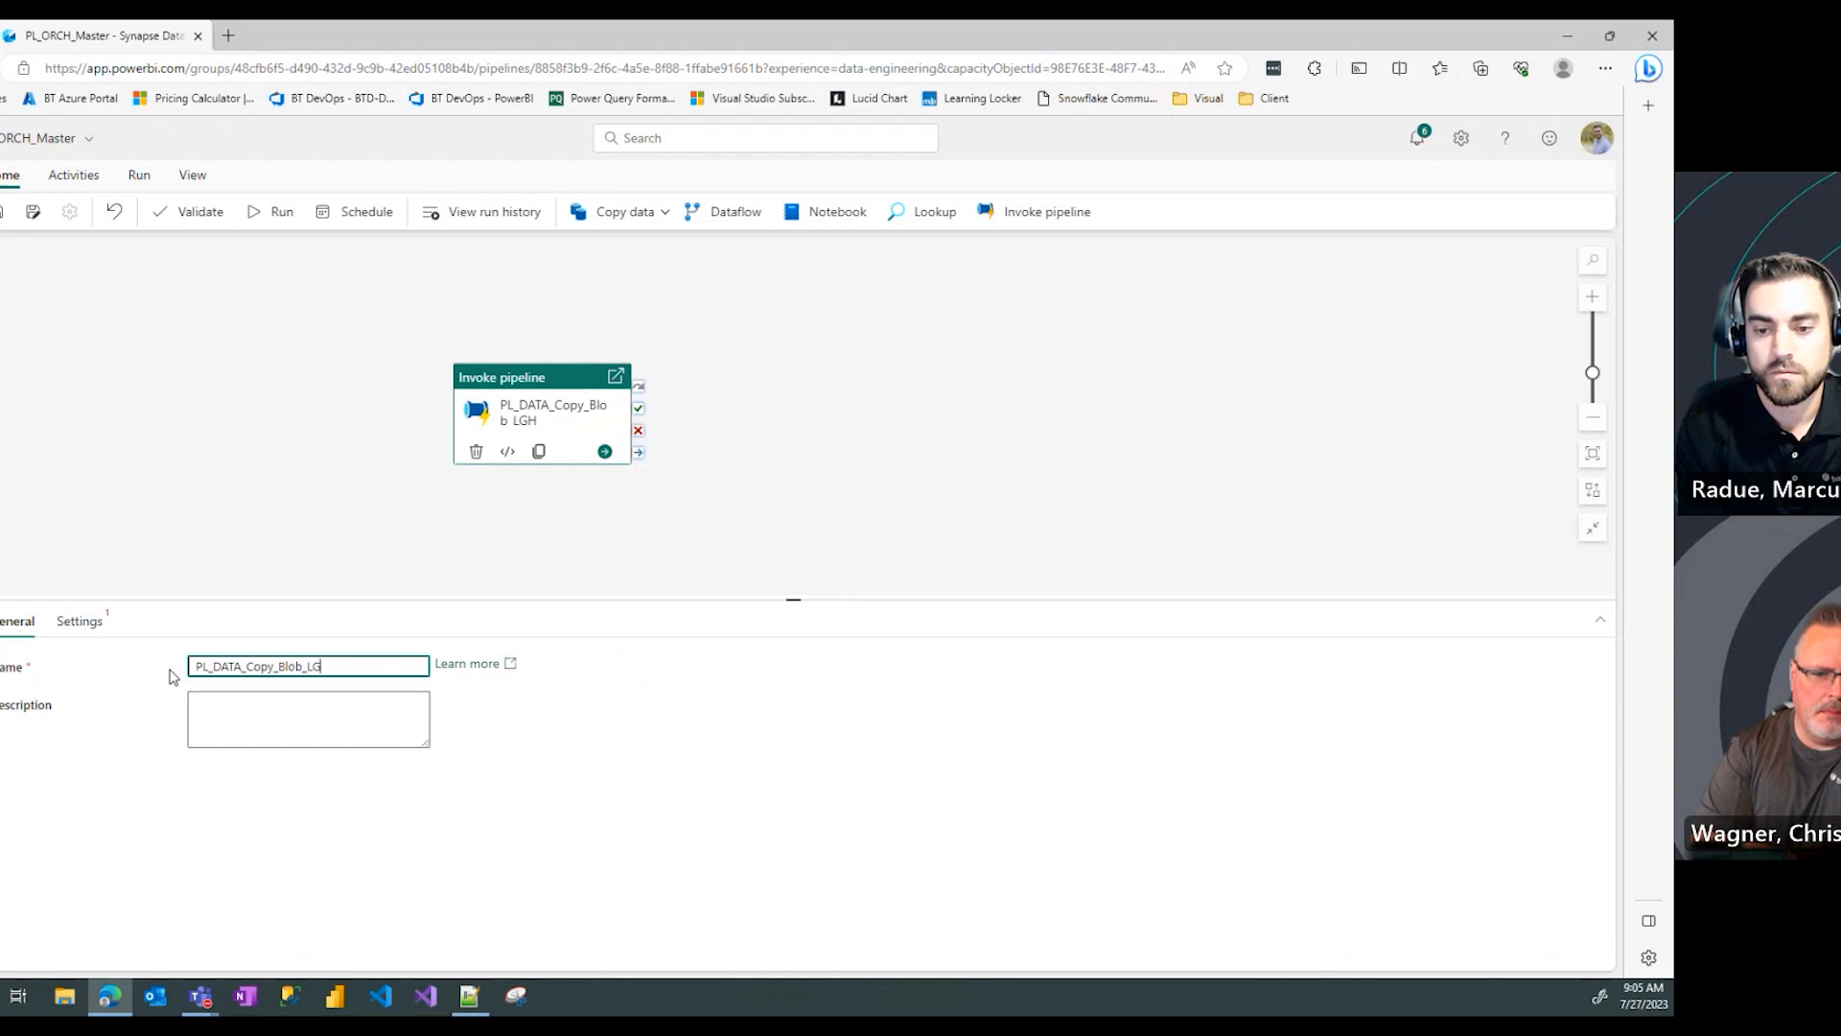
text(Invoi)
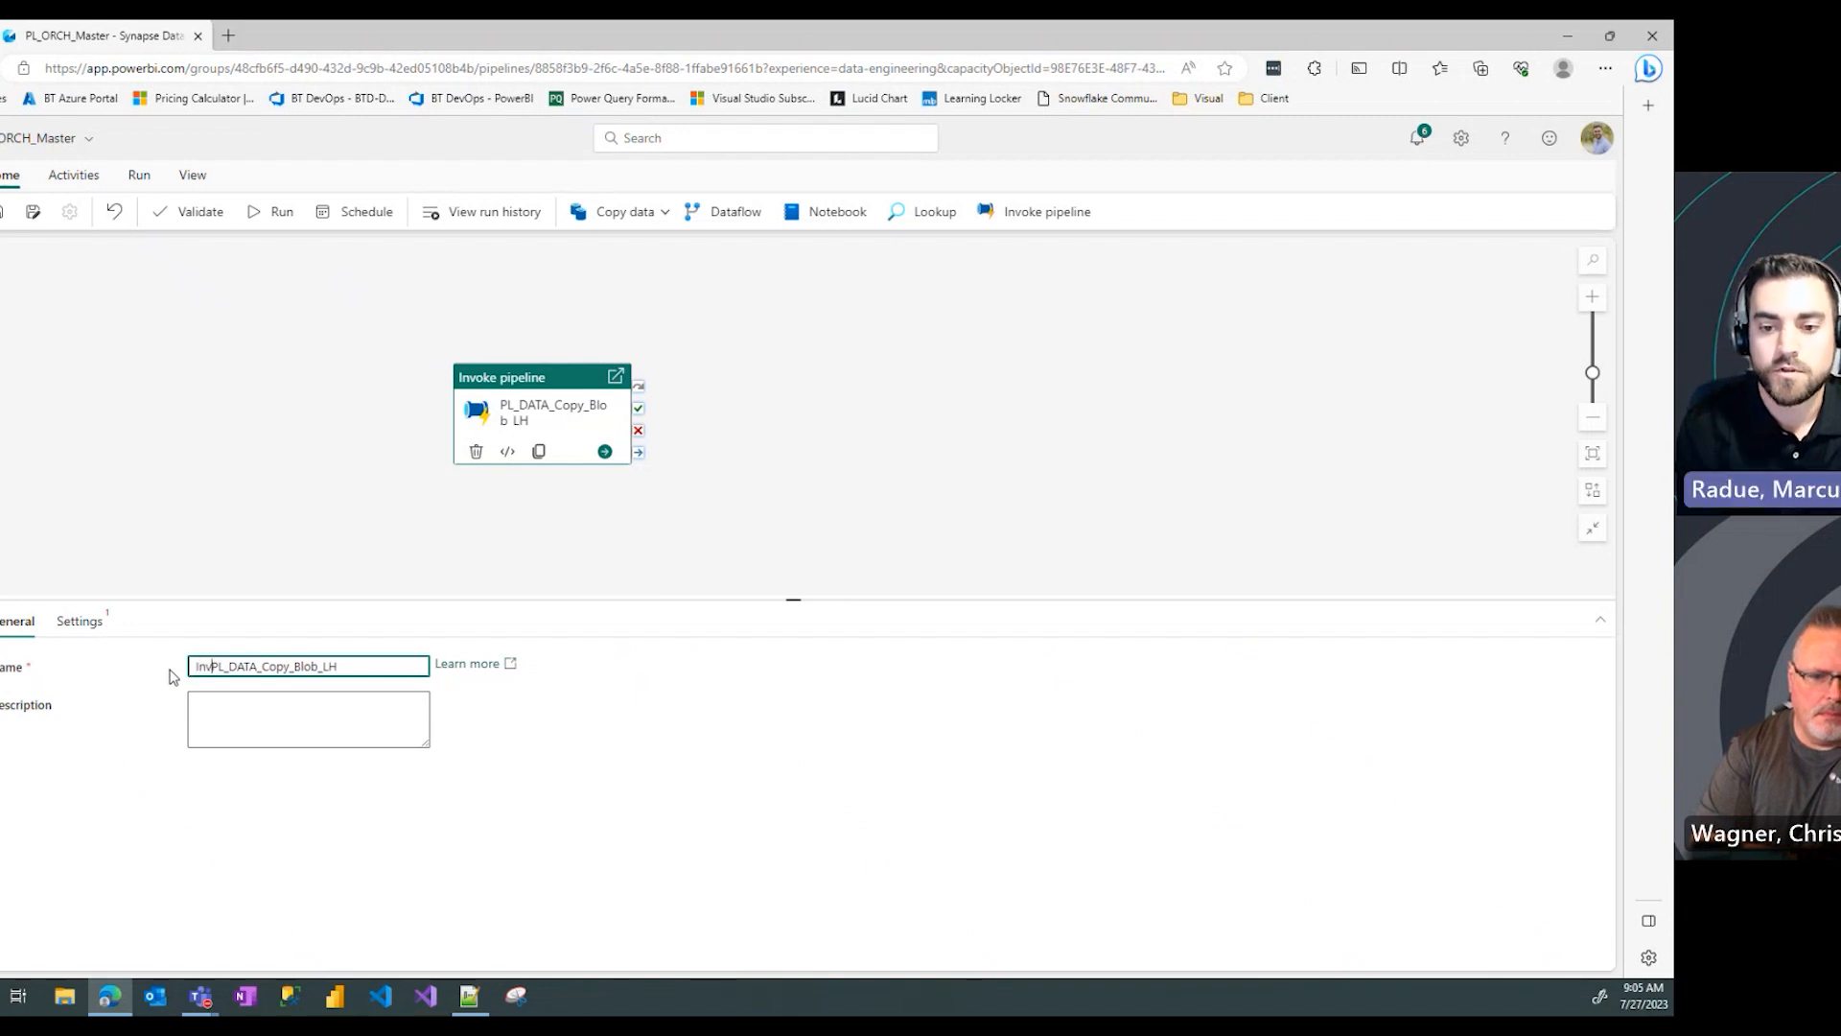
key(BackSpace)
text(ke)
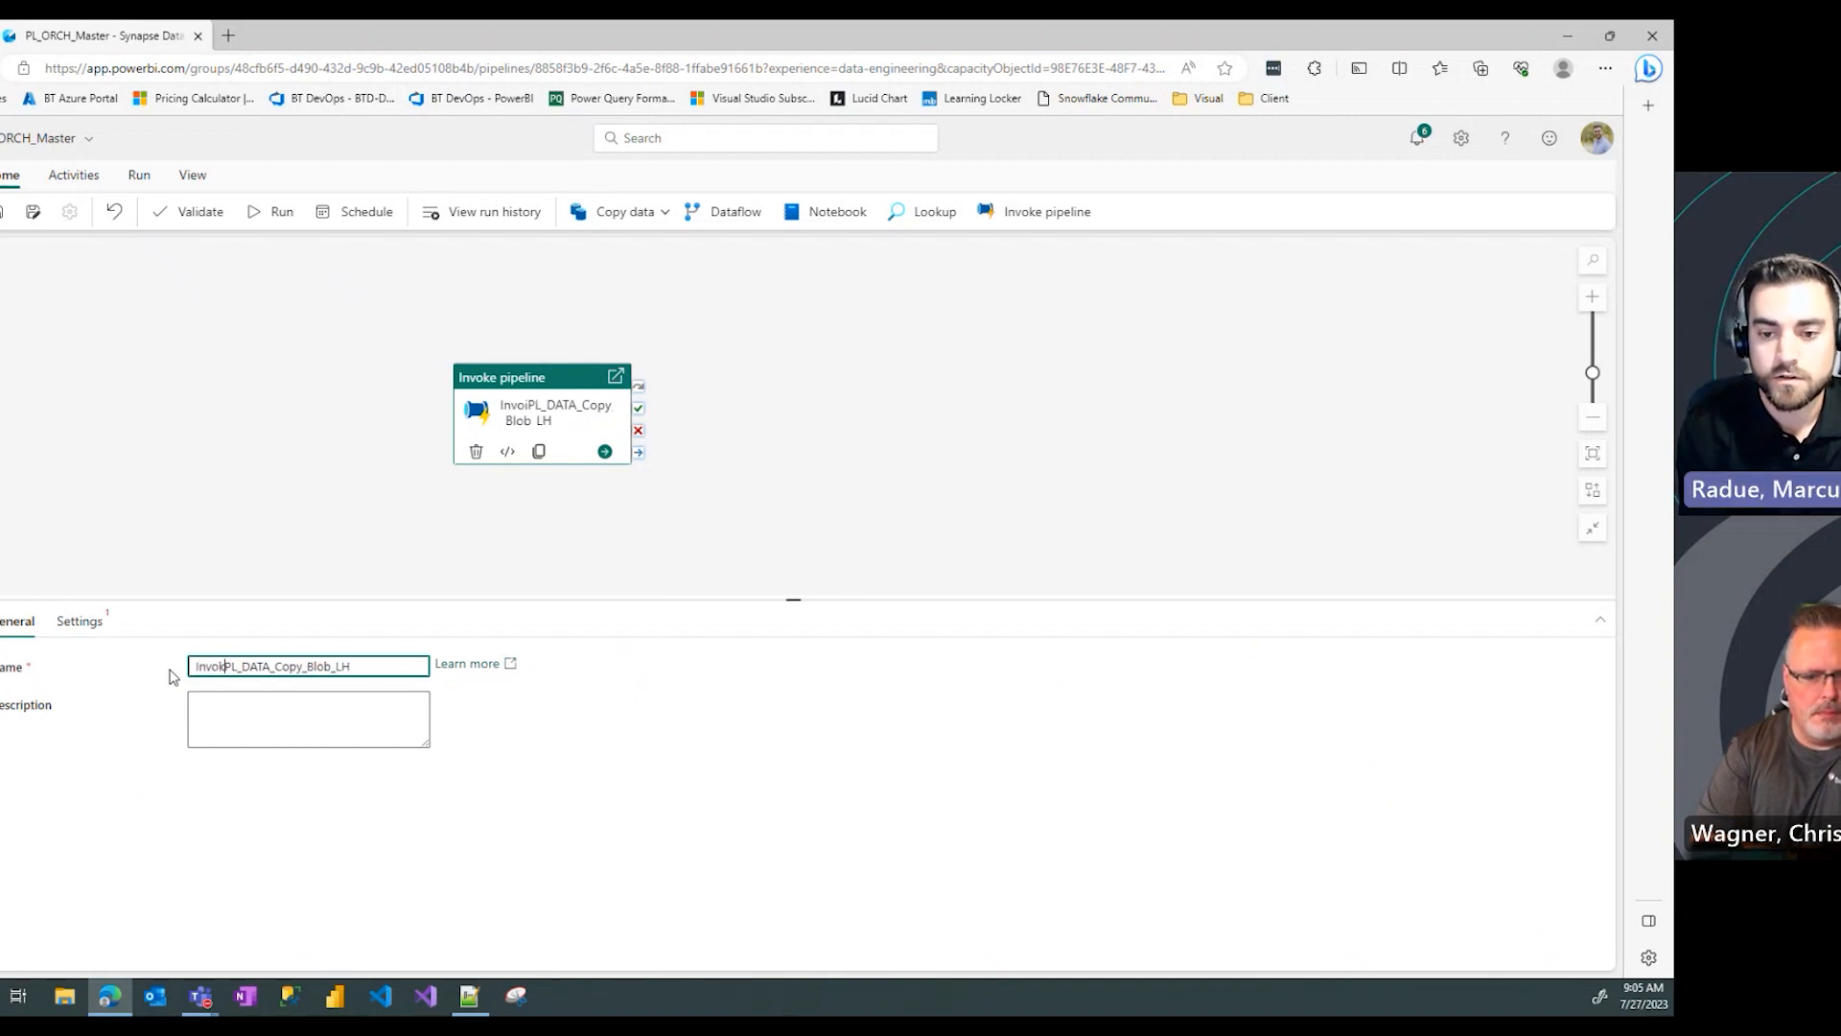
click(466, 563)
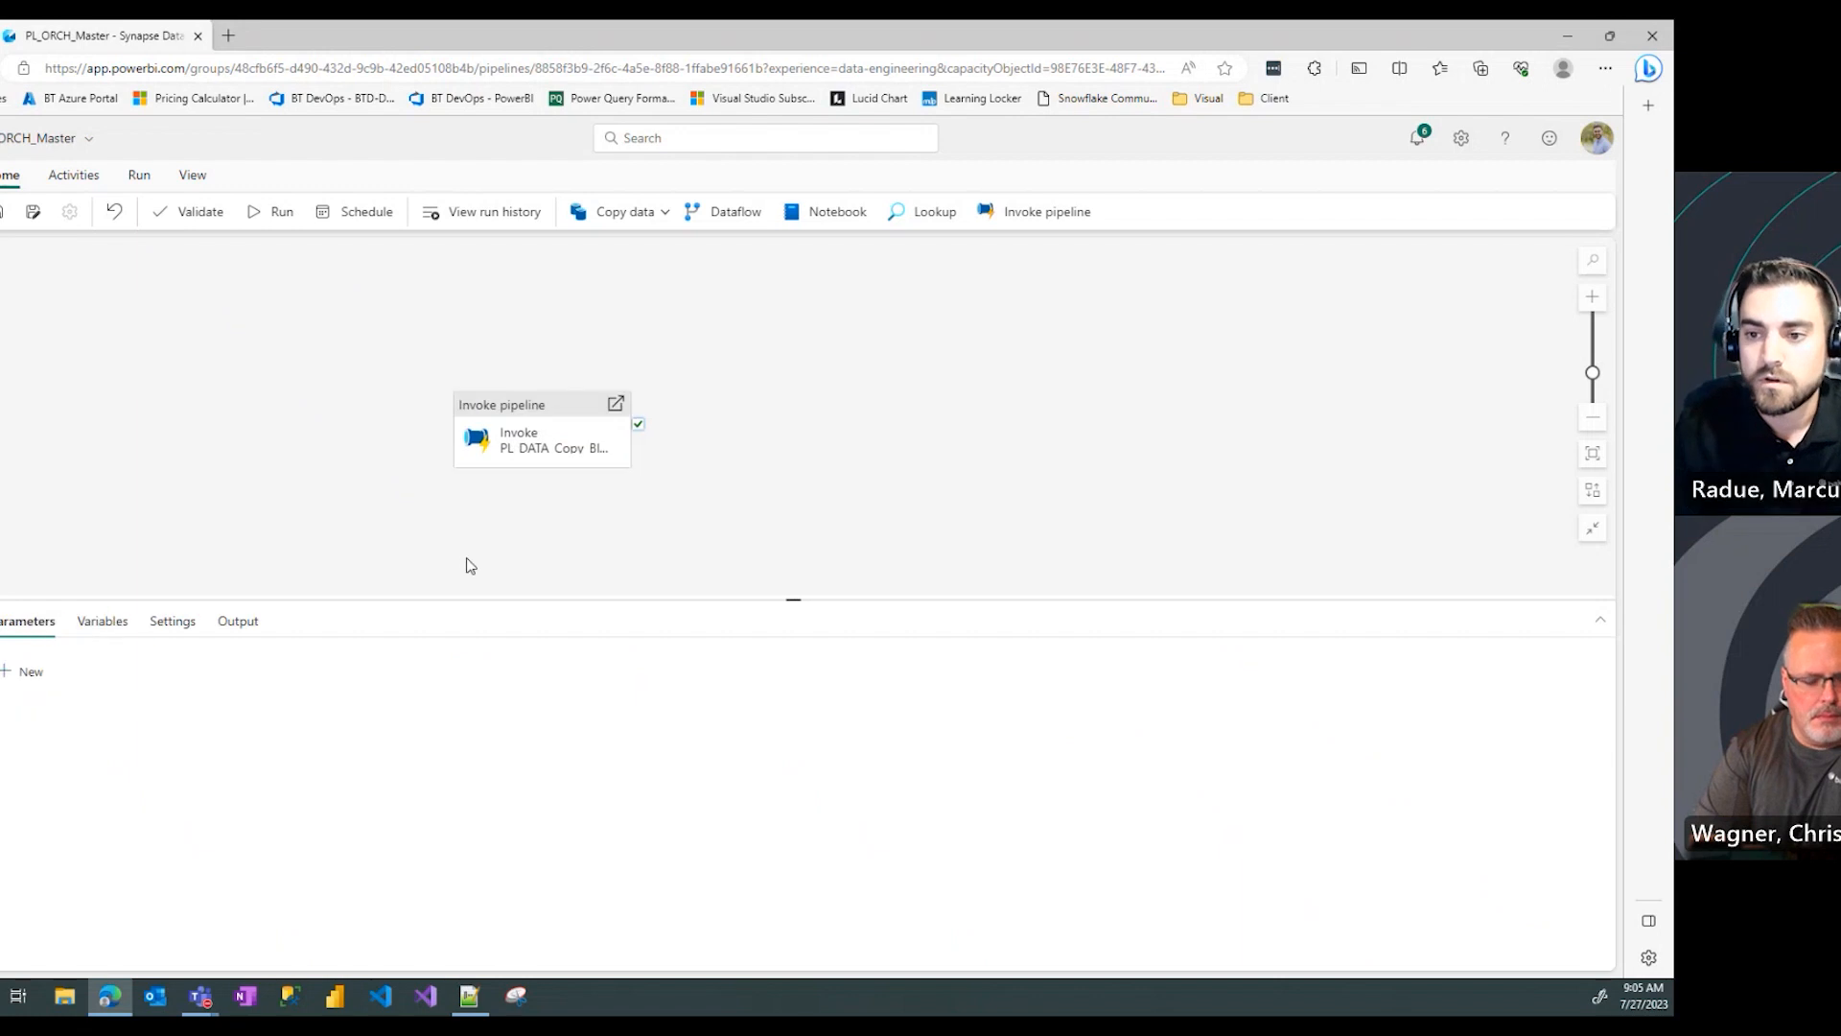
Step: Set the activity's invoked pipeline to PL_DATA_Copy_Blob_LH
click(516, 427)
click(77, 625)
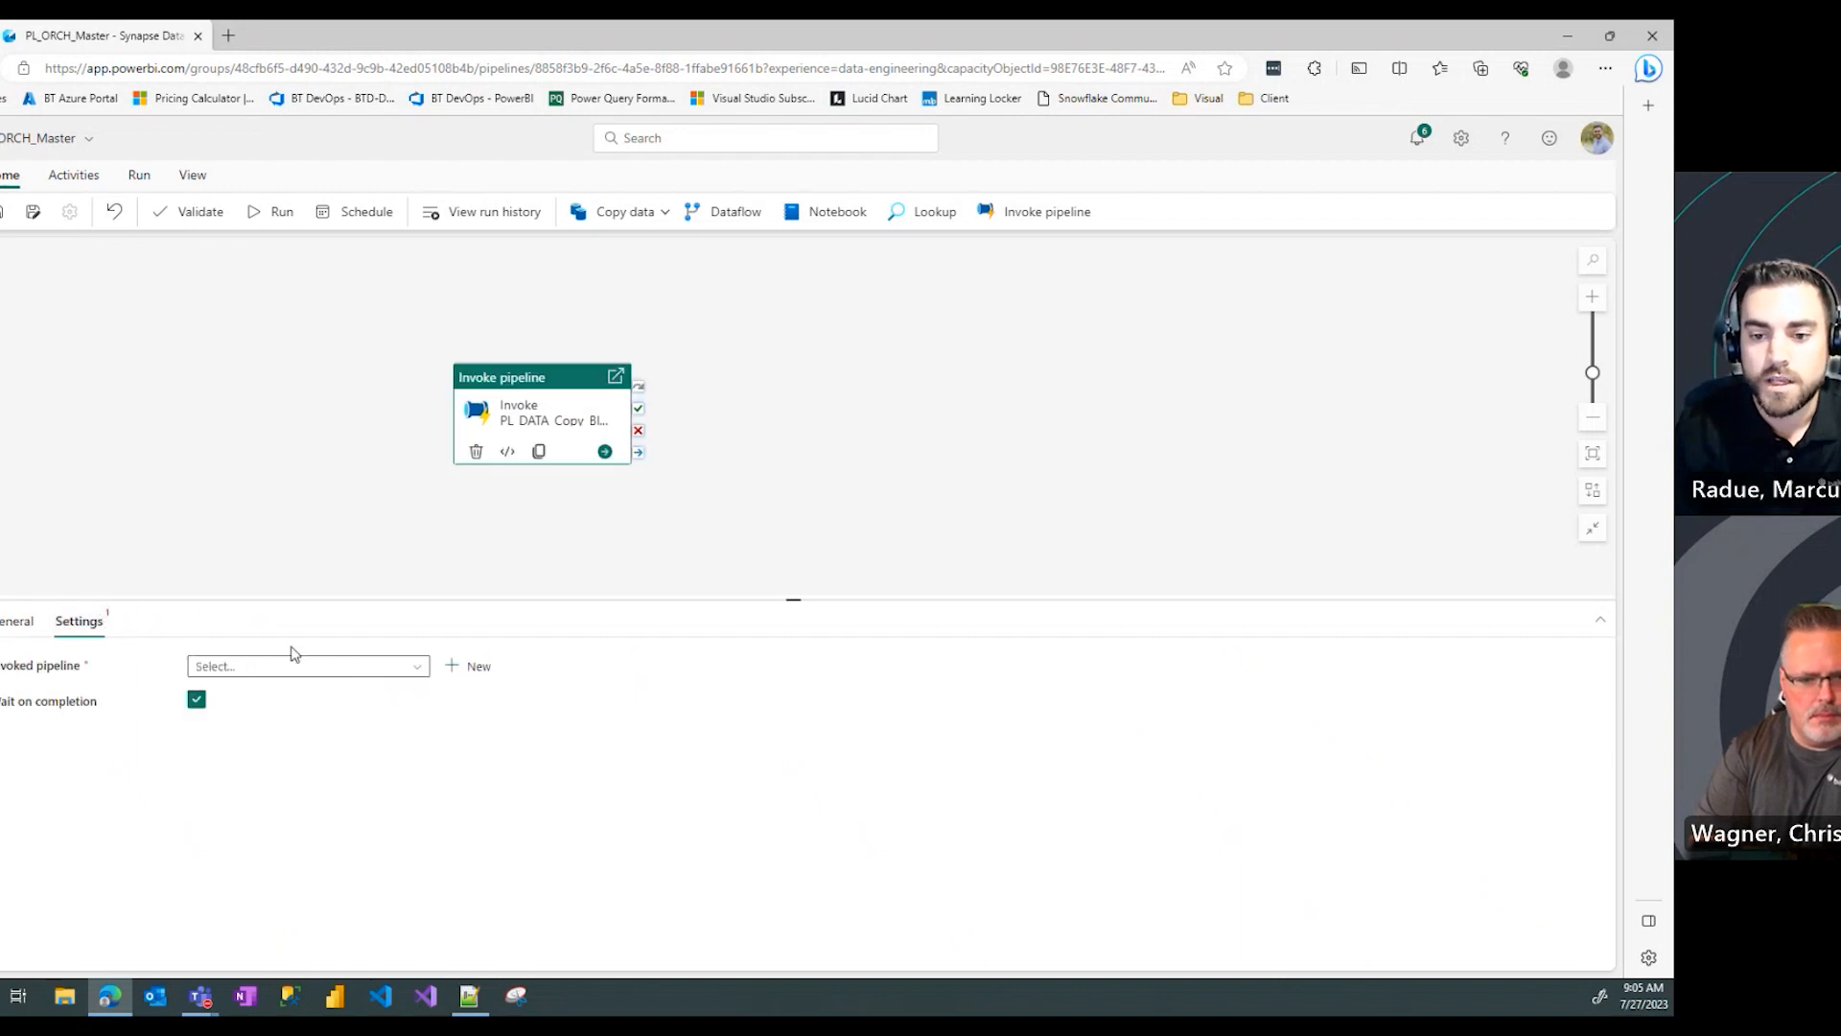
click(349, 678)
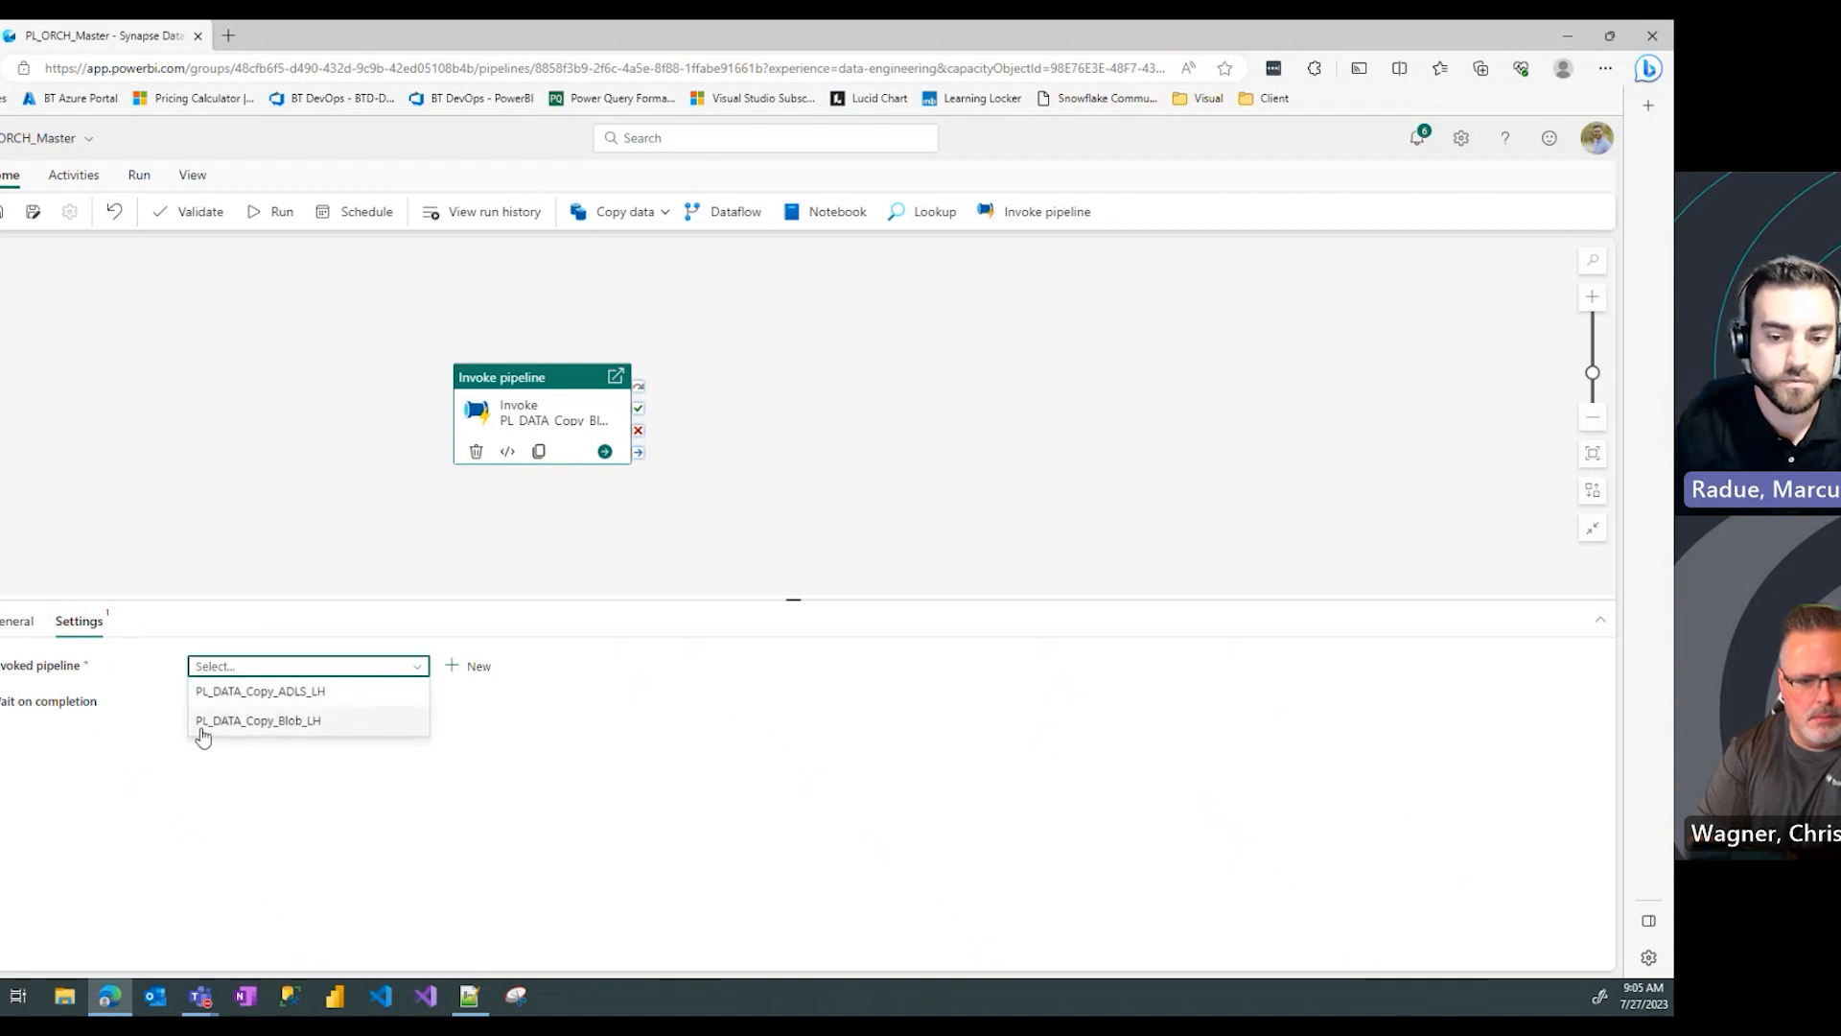
click(315, 727)
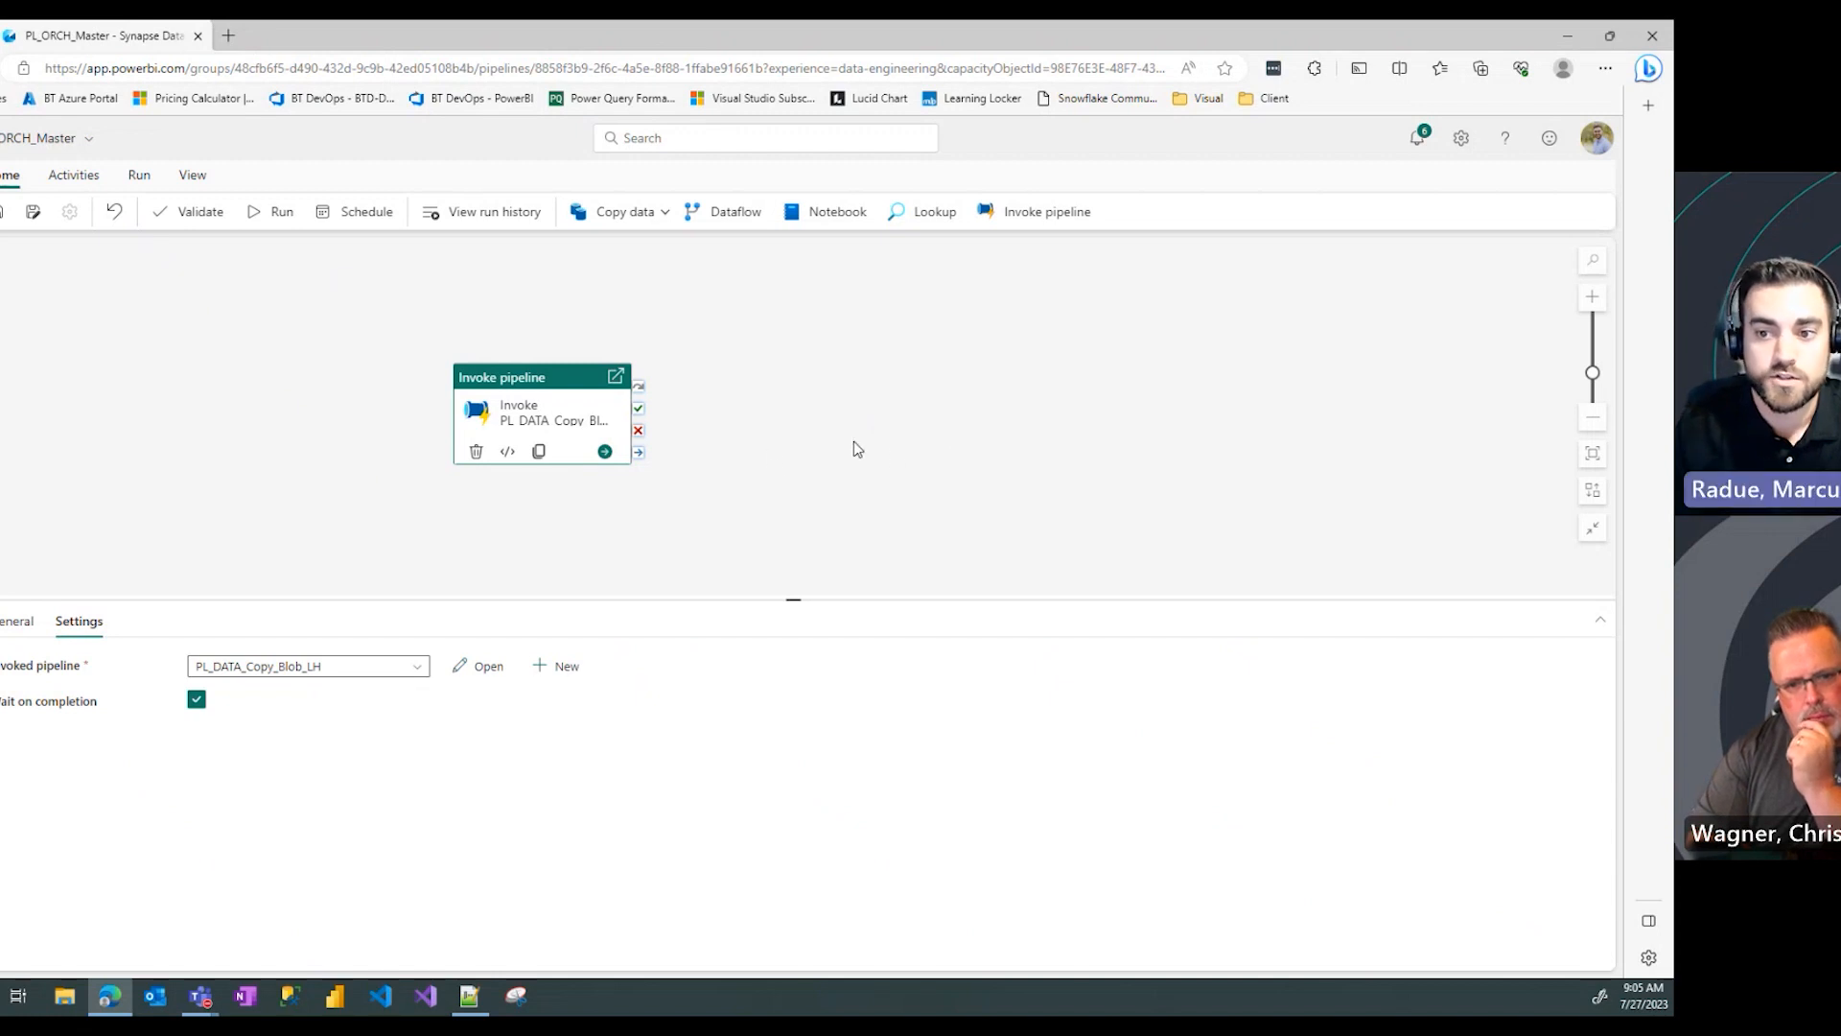
Step: Open the invoked PL_DATA_Copy_Blob_LH pipeline to review its activities and return to PL_ORCH_Master
click(293, 513)
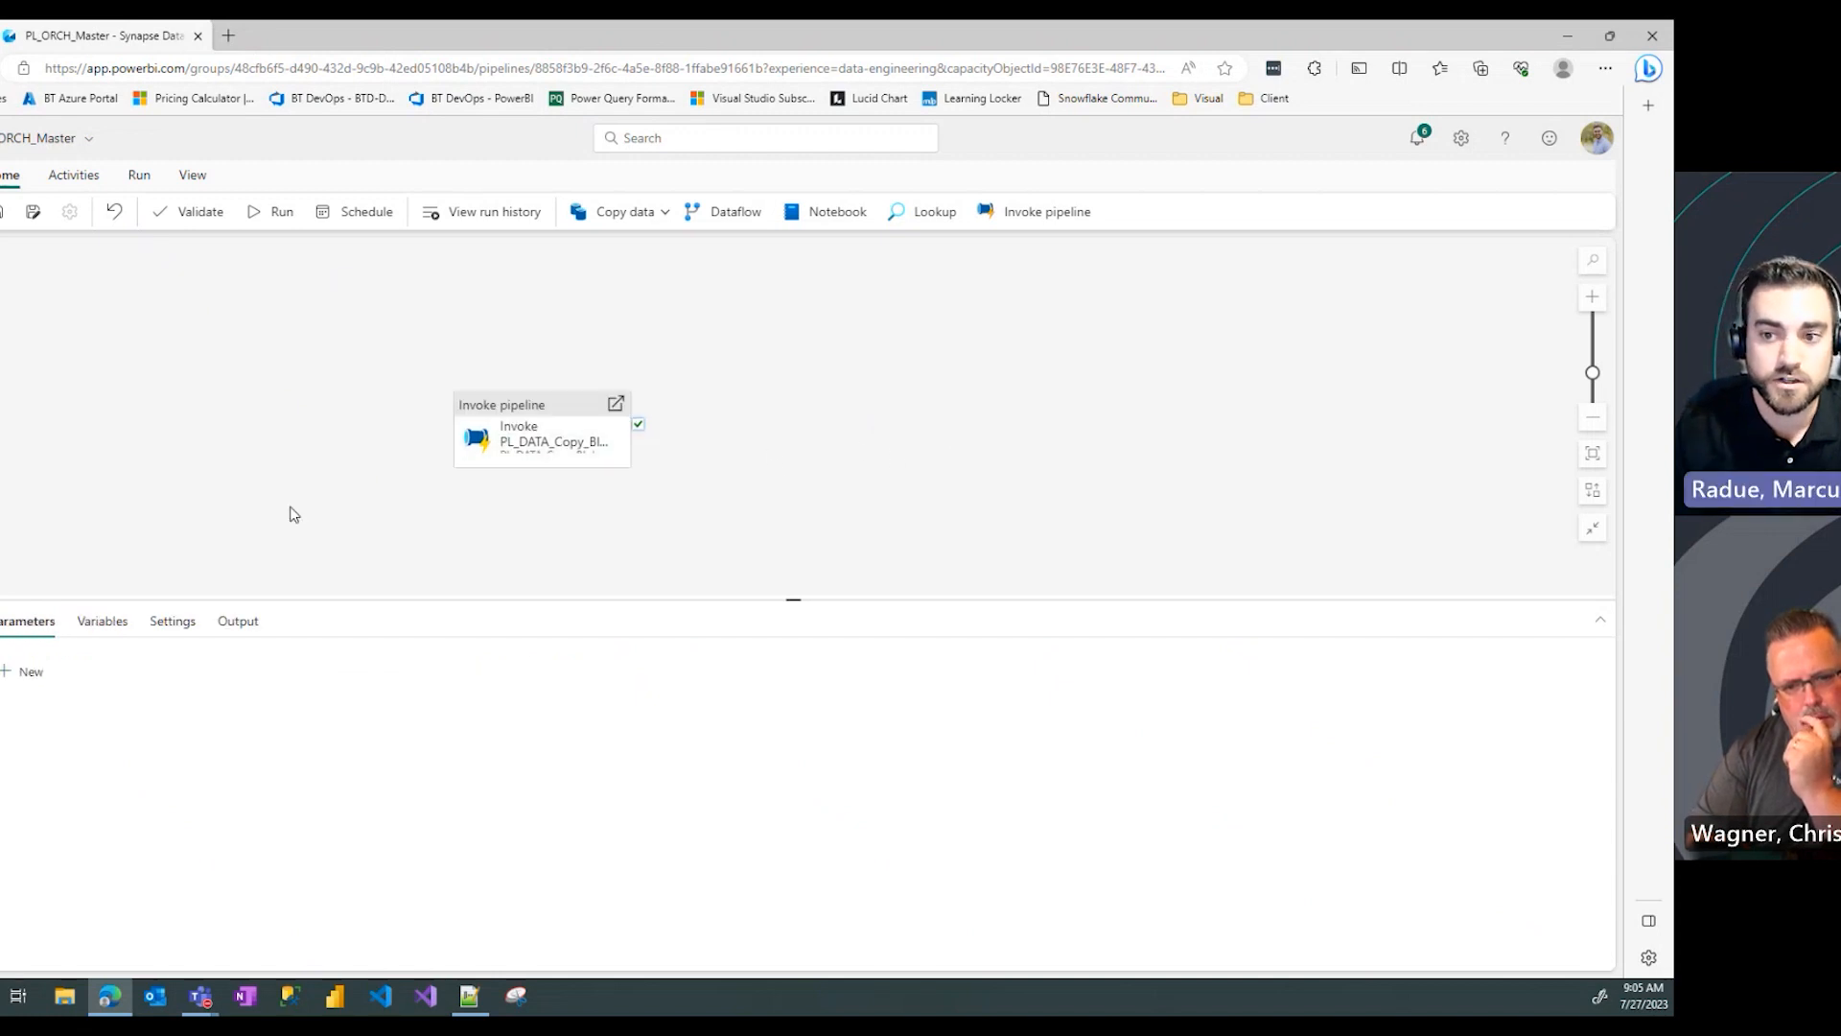
double_click(545, 441)
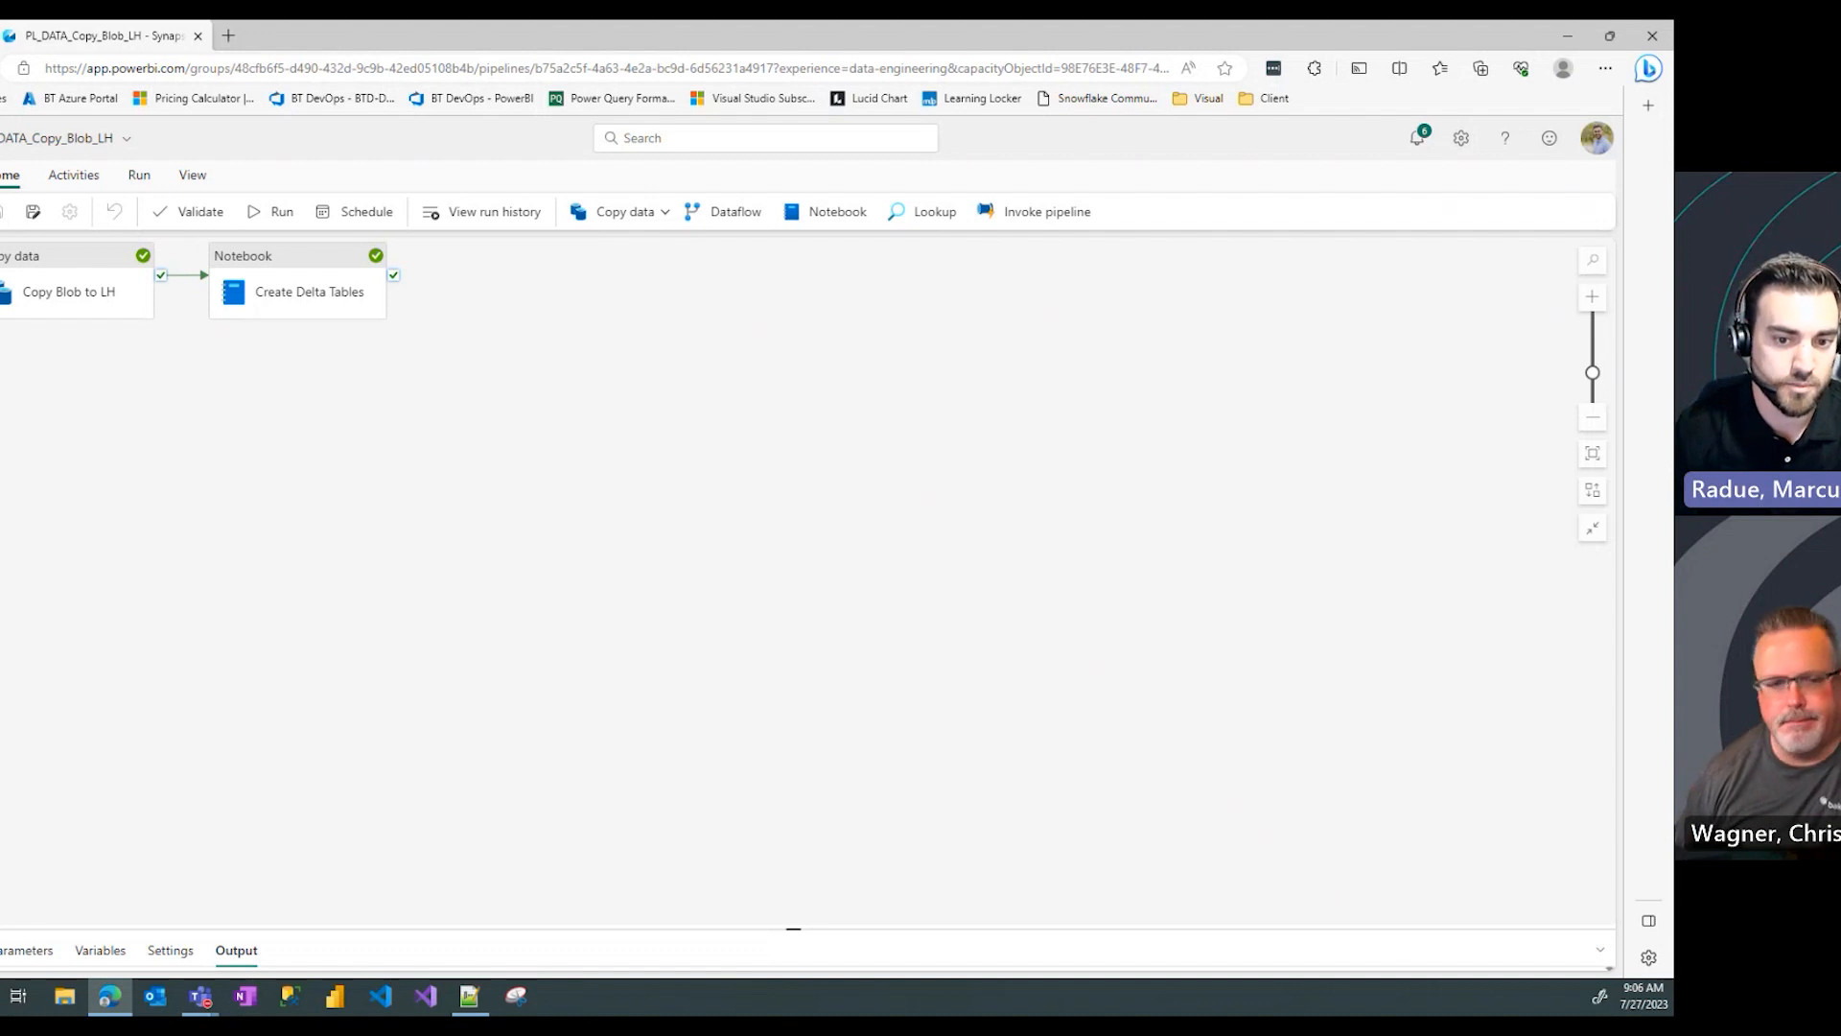
click(2, 667)
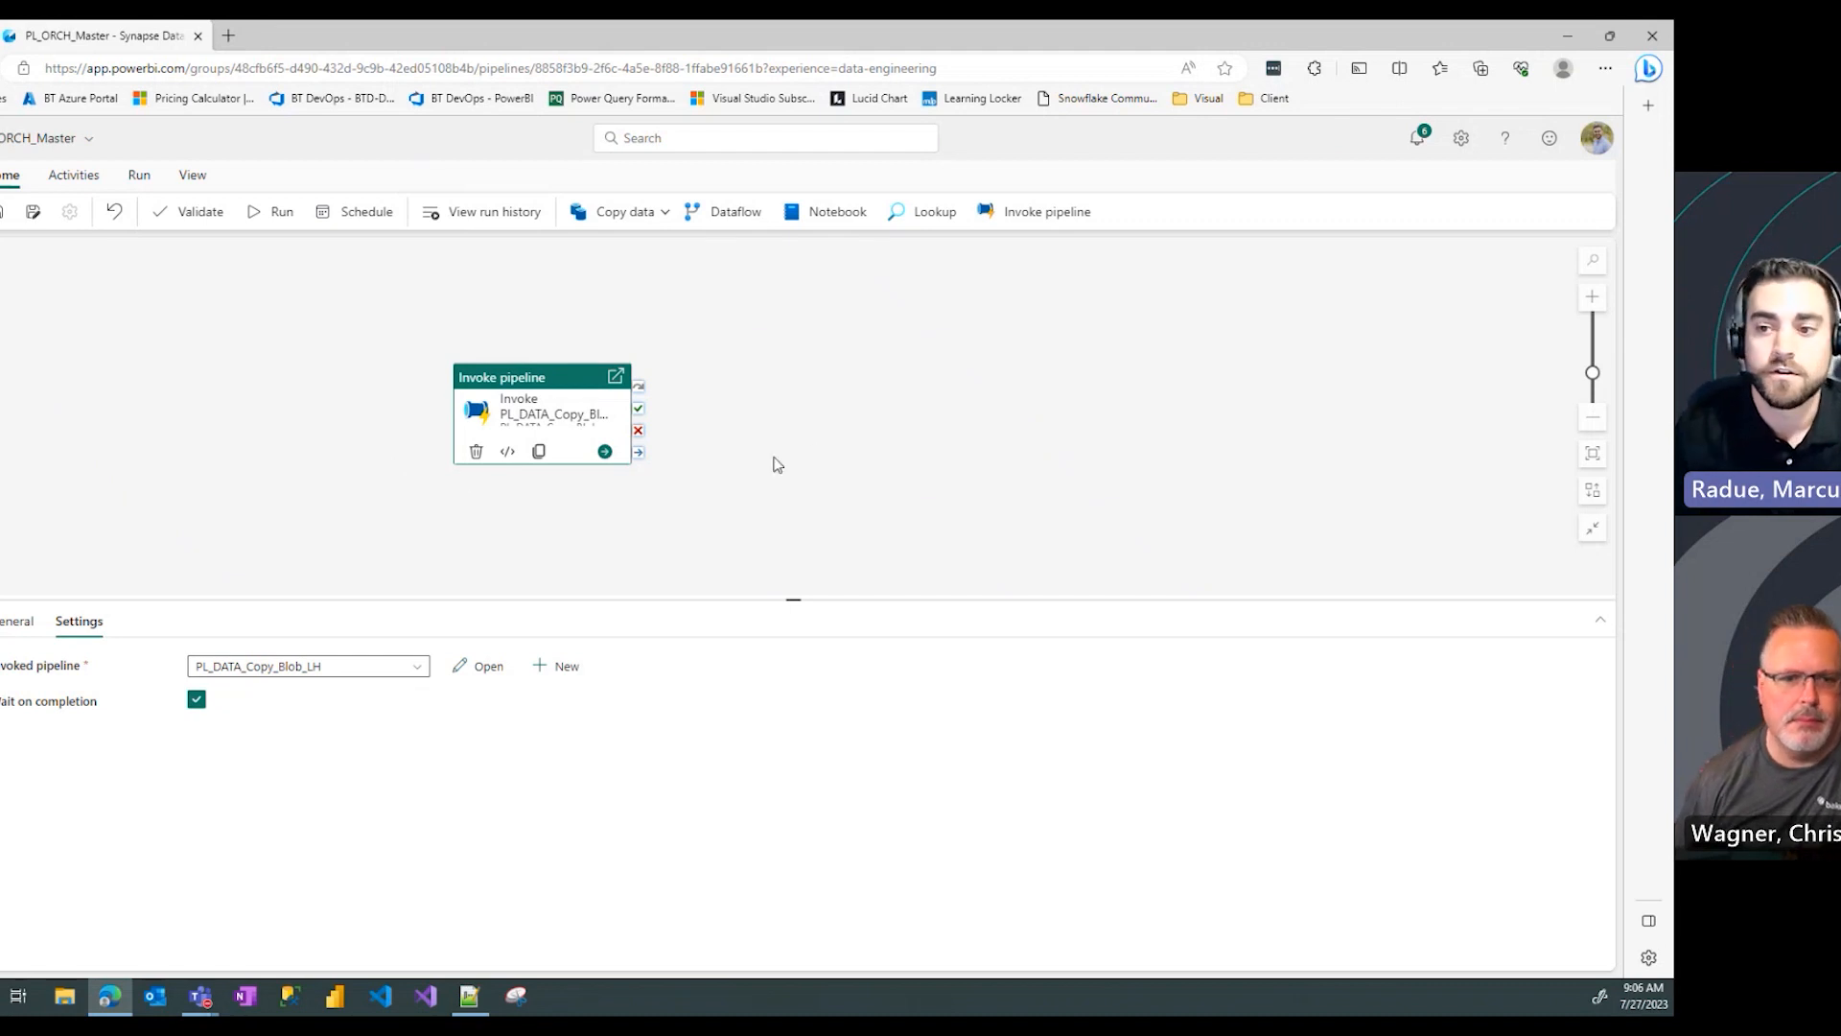
Step: Validate the PL_ORCH_Master pipeline and run it
click(201, 216)
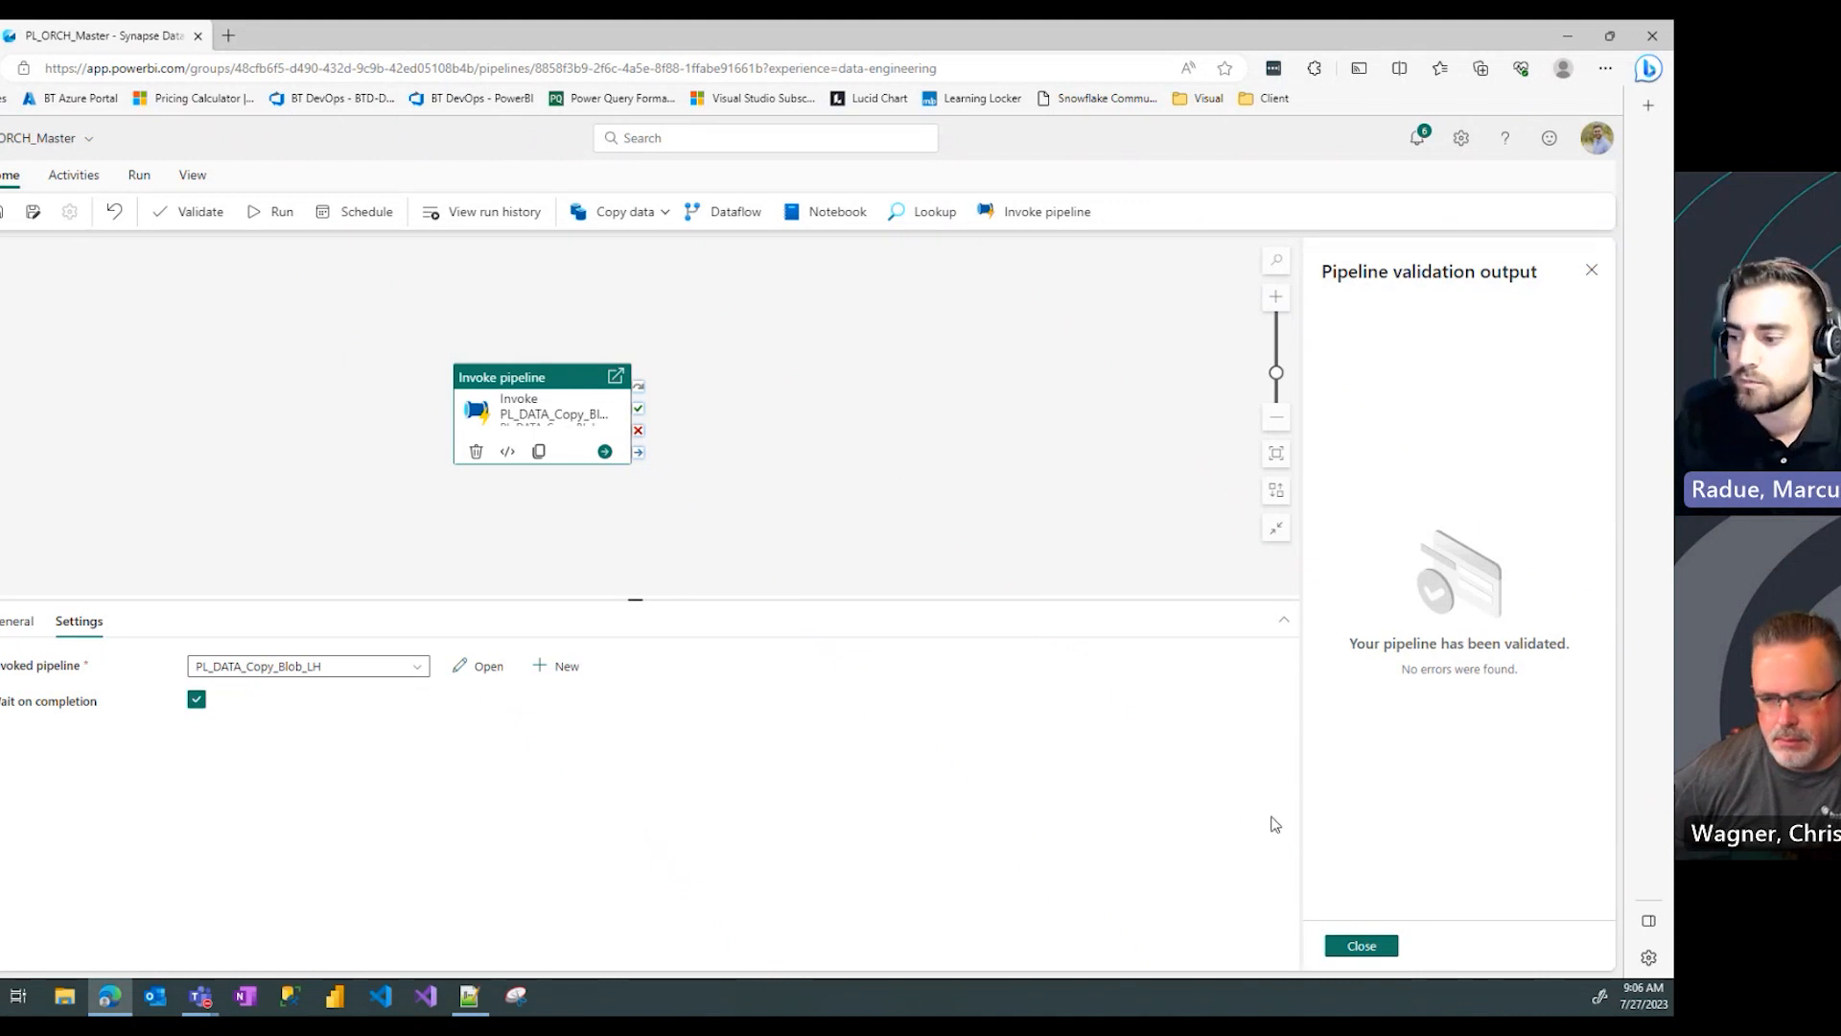
click(1362, 945)
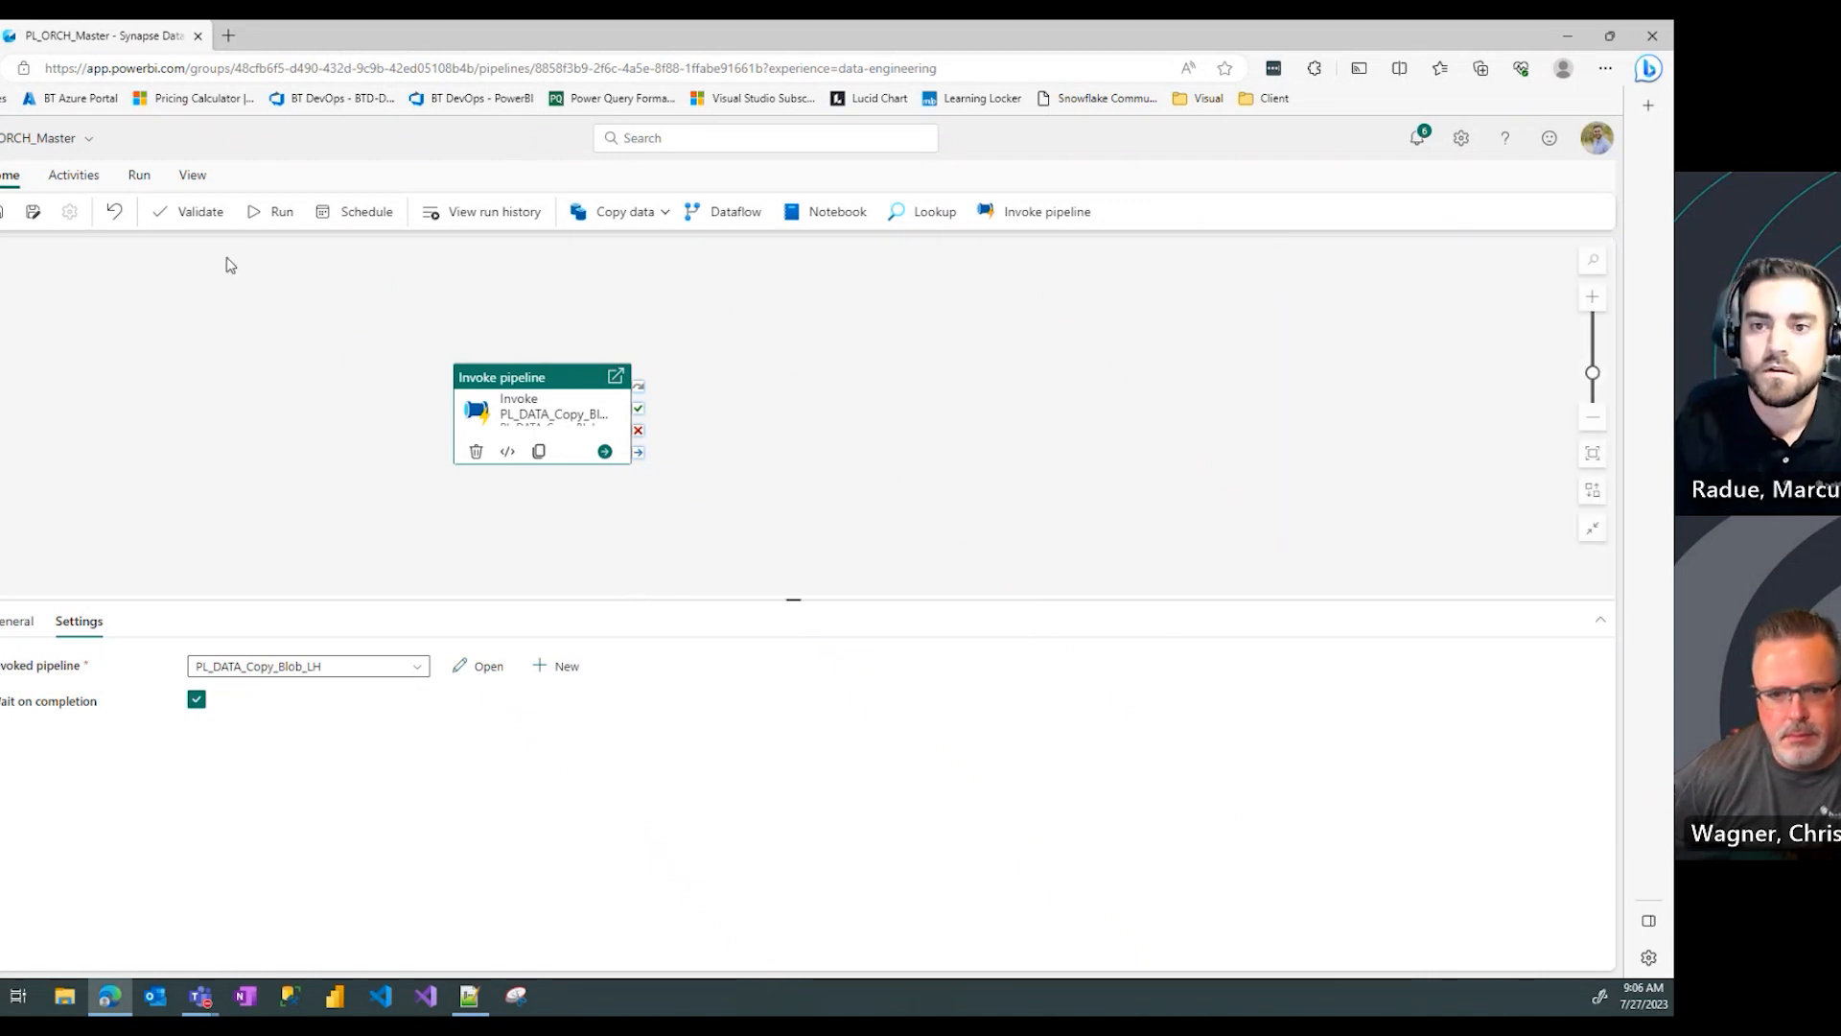
click(272, 215)
click(763, 614)
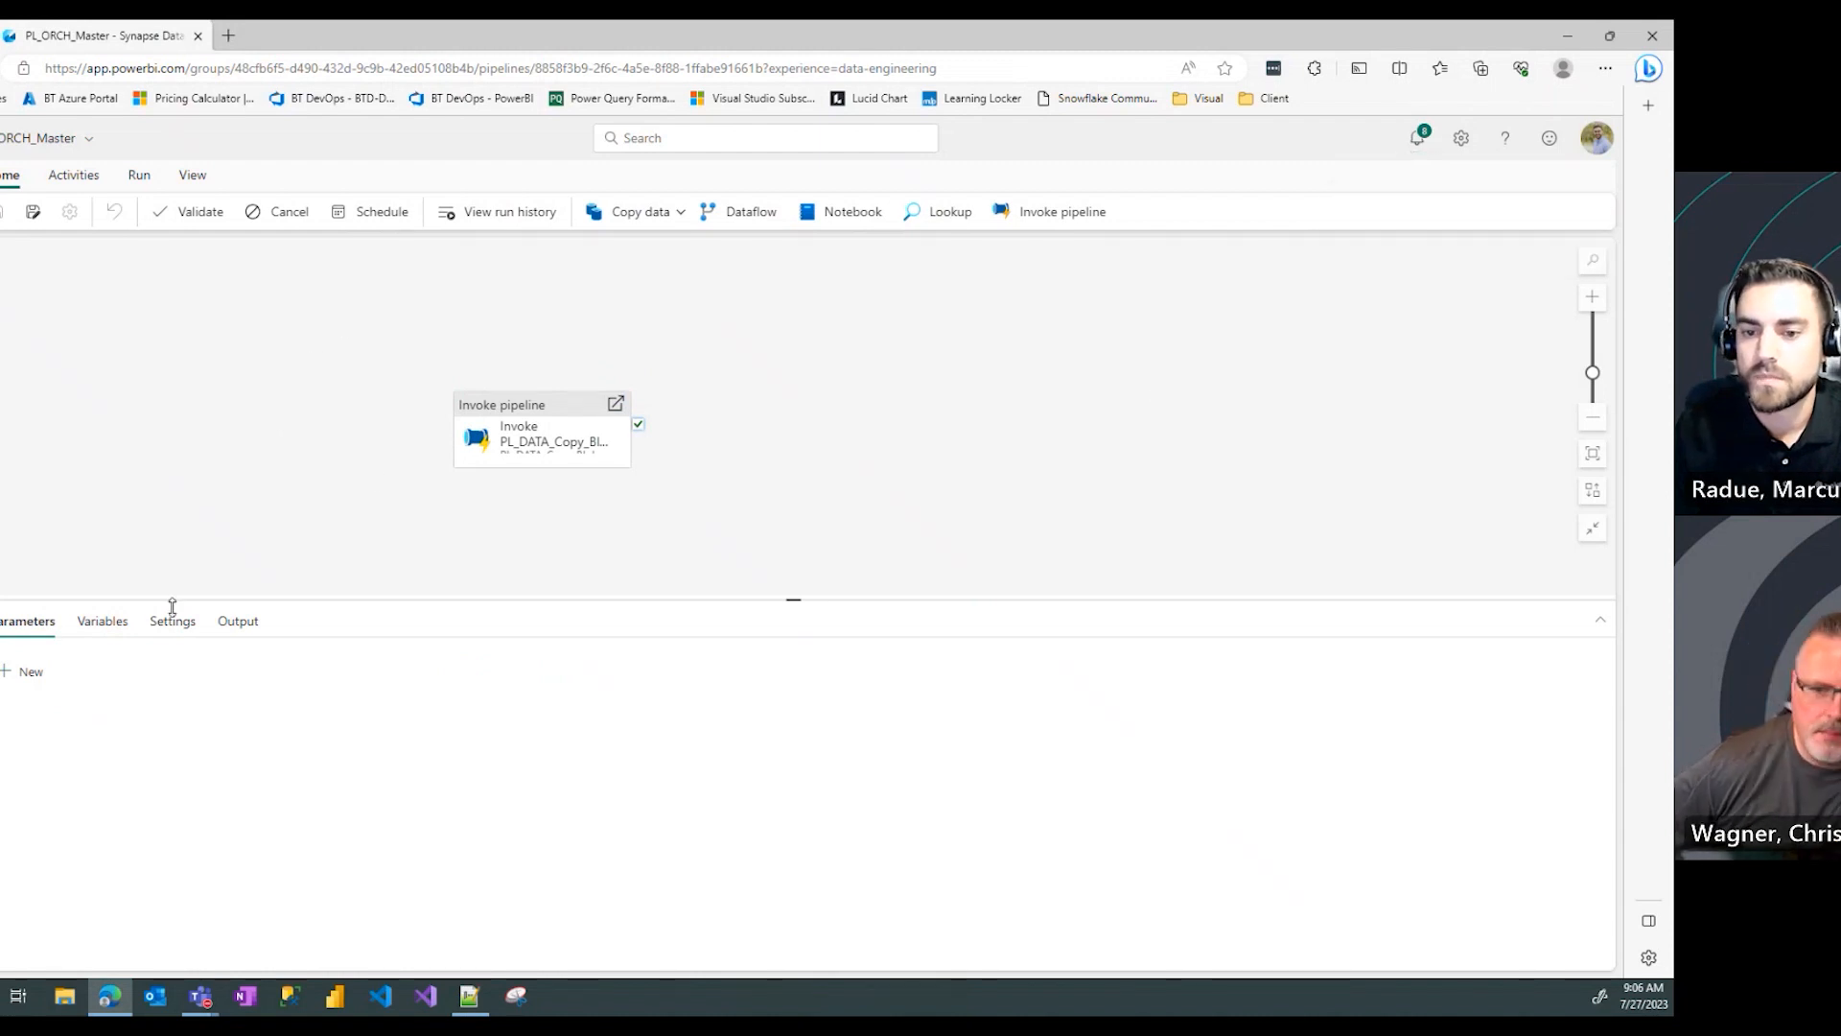
Step: Show the pipeline run's output and refresh it to check the invoke activity's status
click(238, 621)
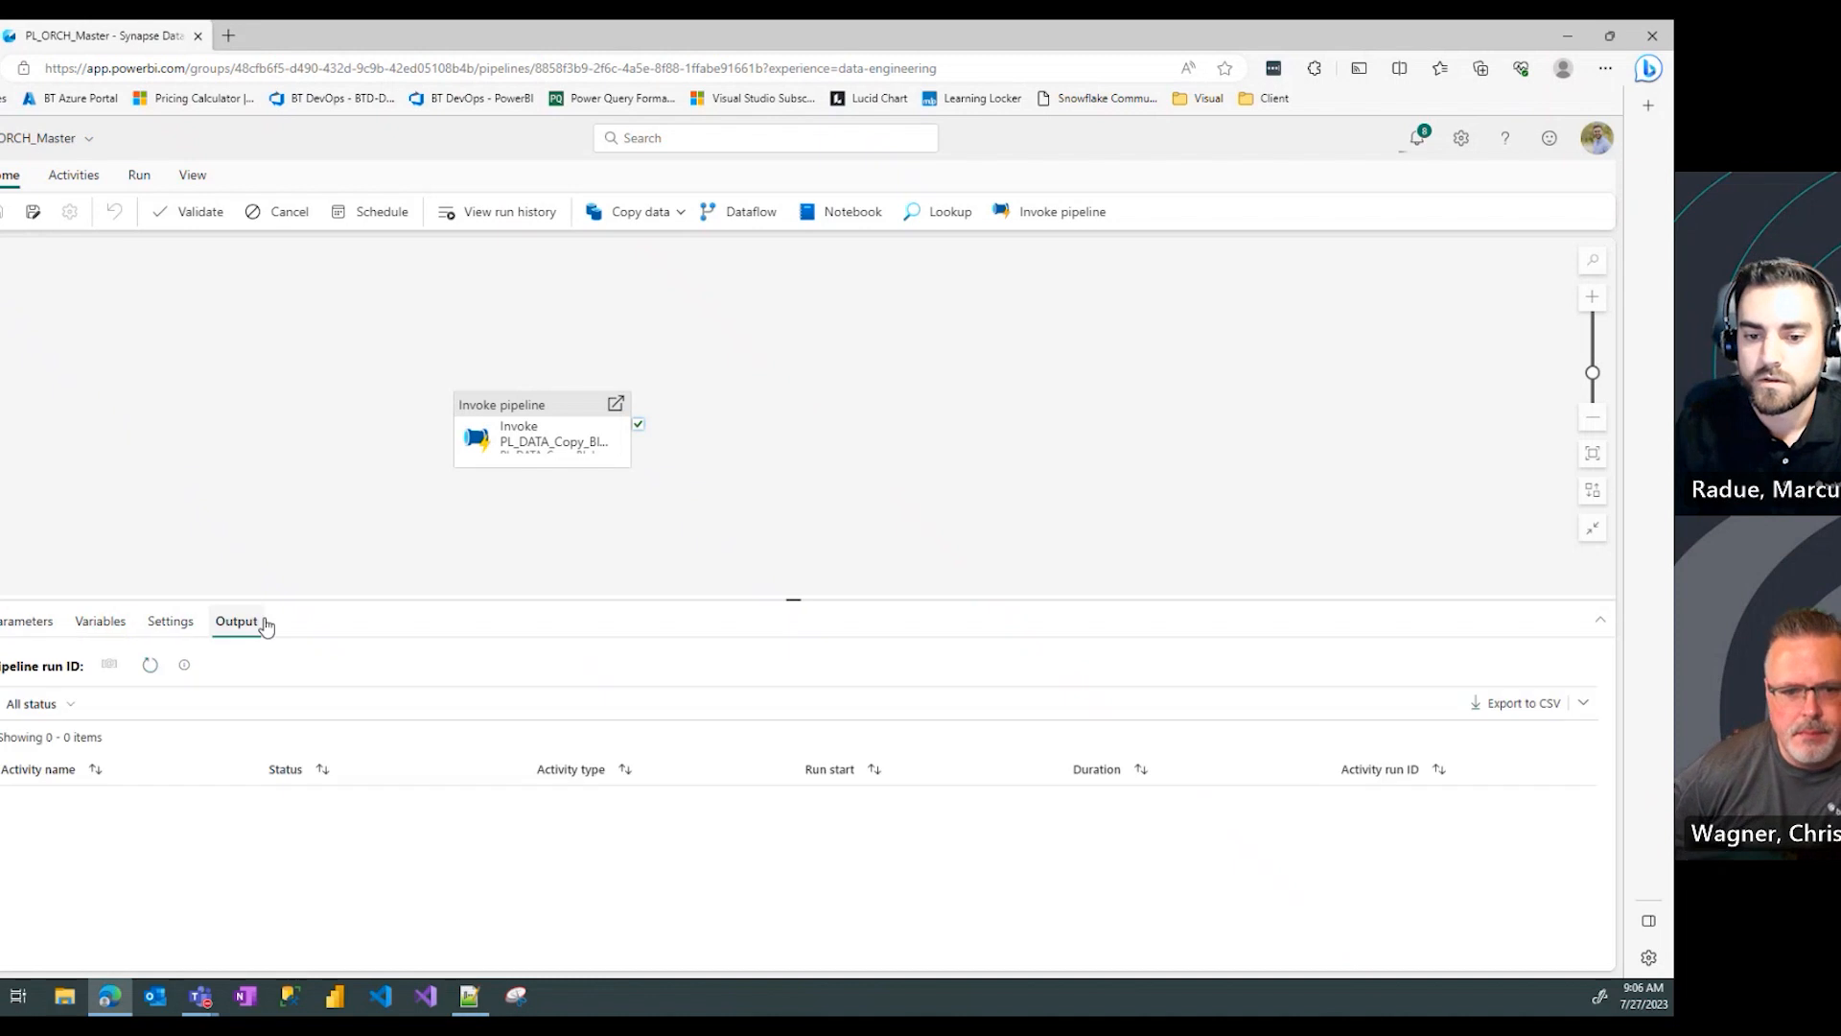
click(151, 666)
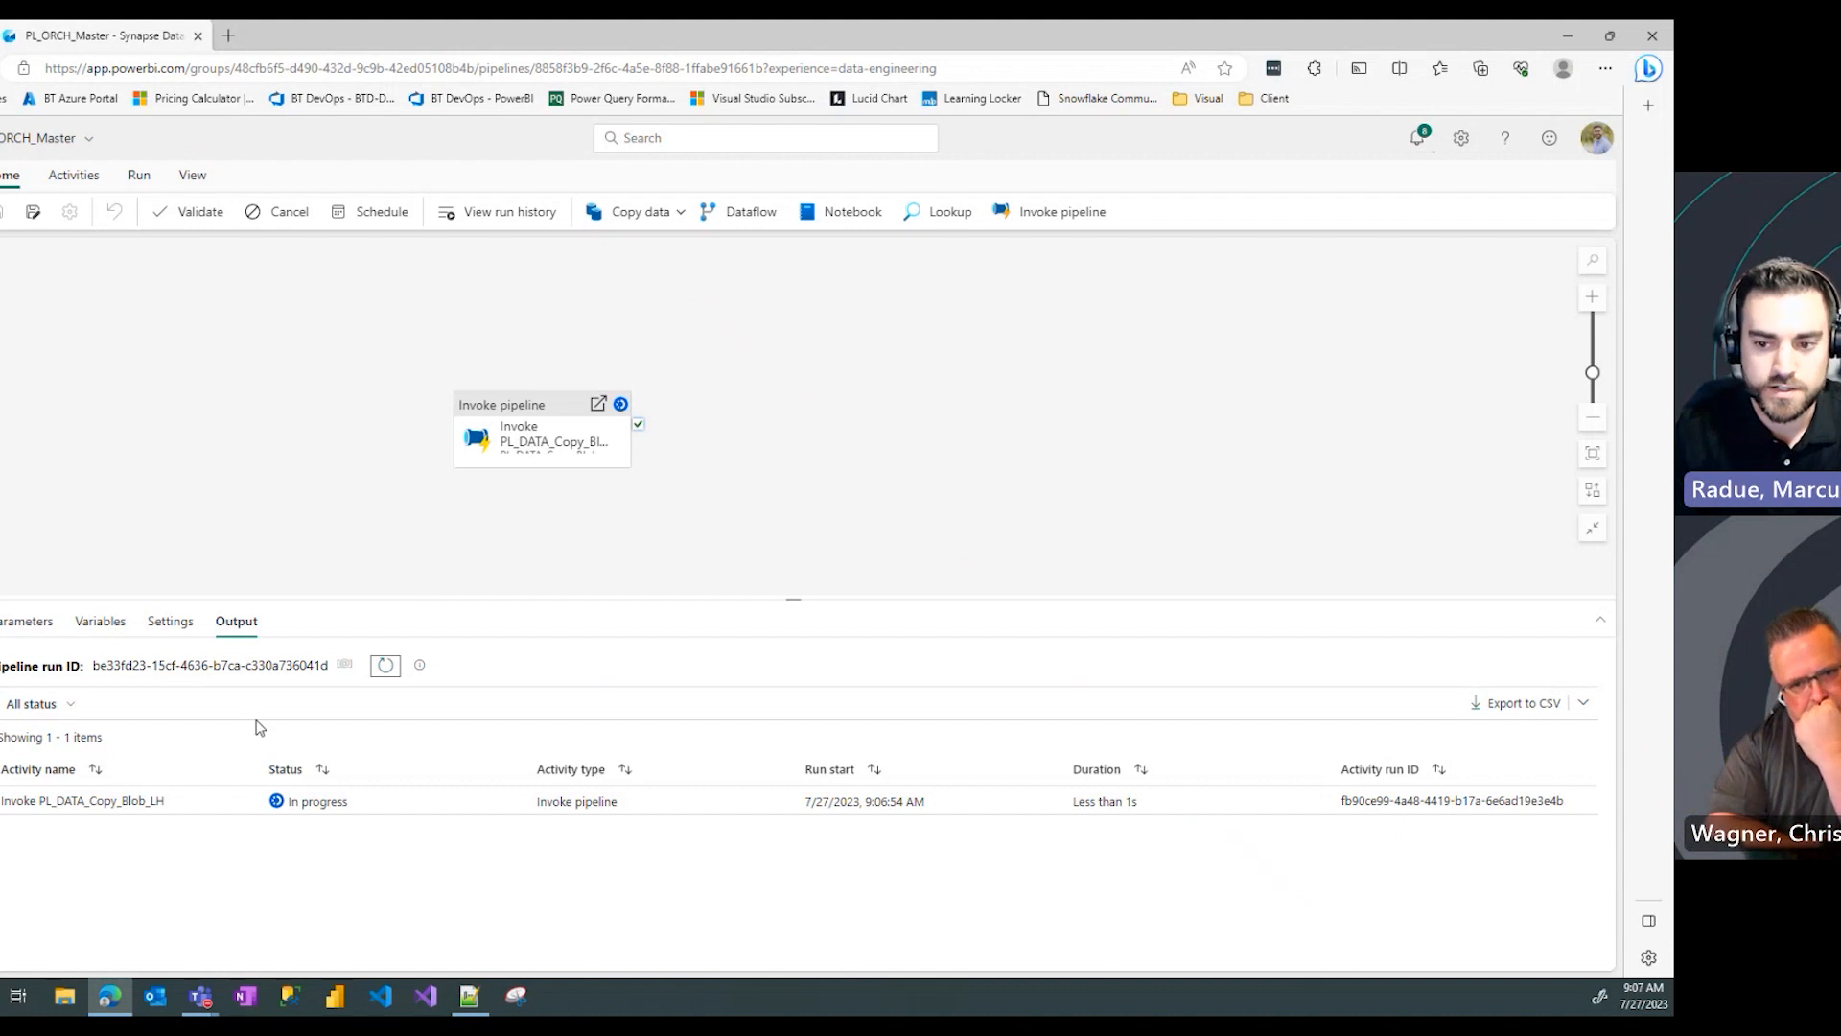
click(386, 669)
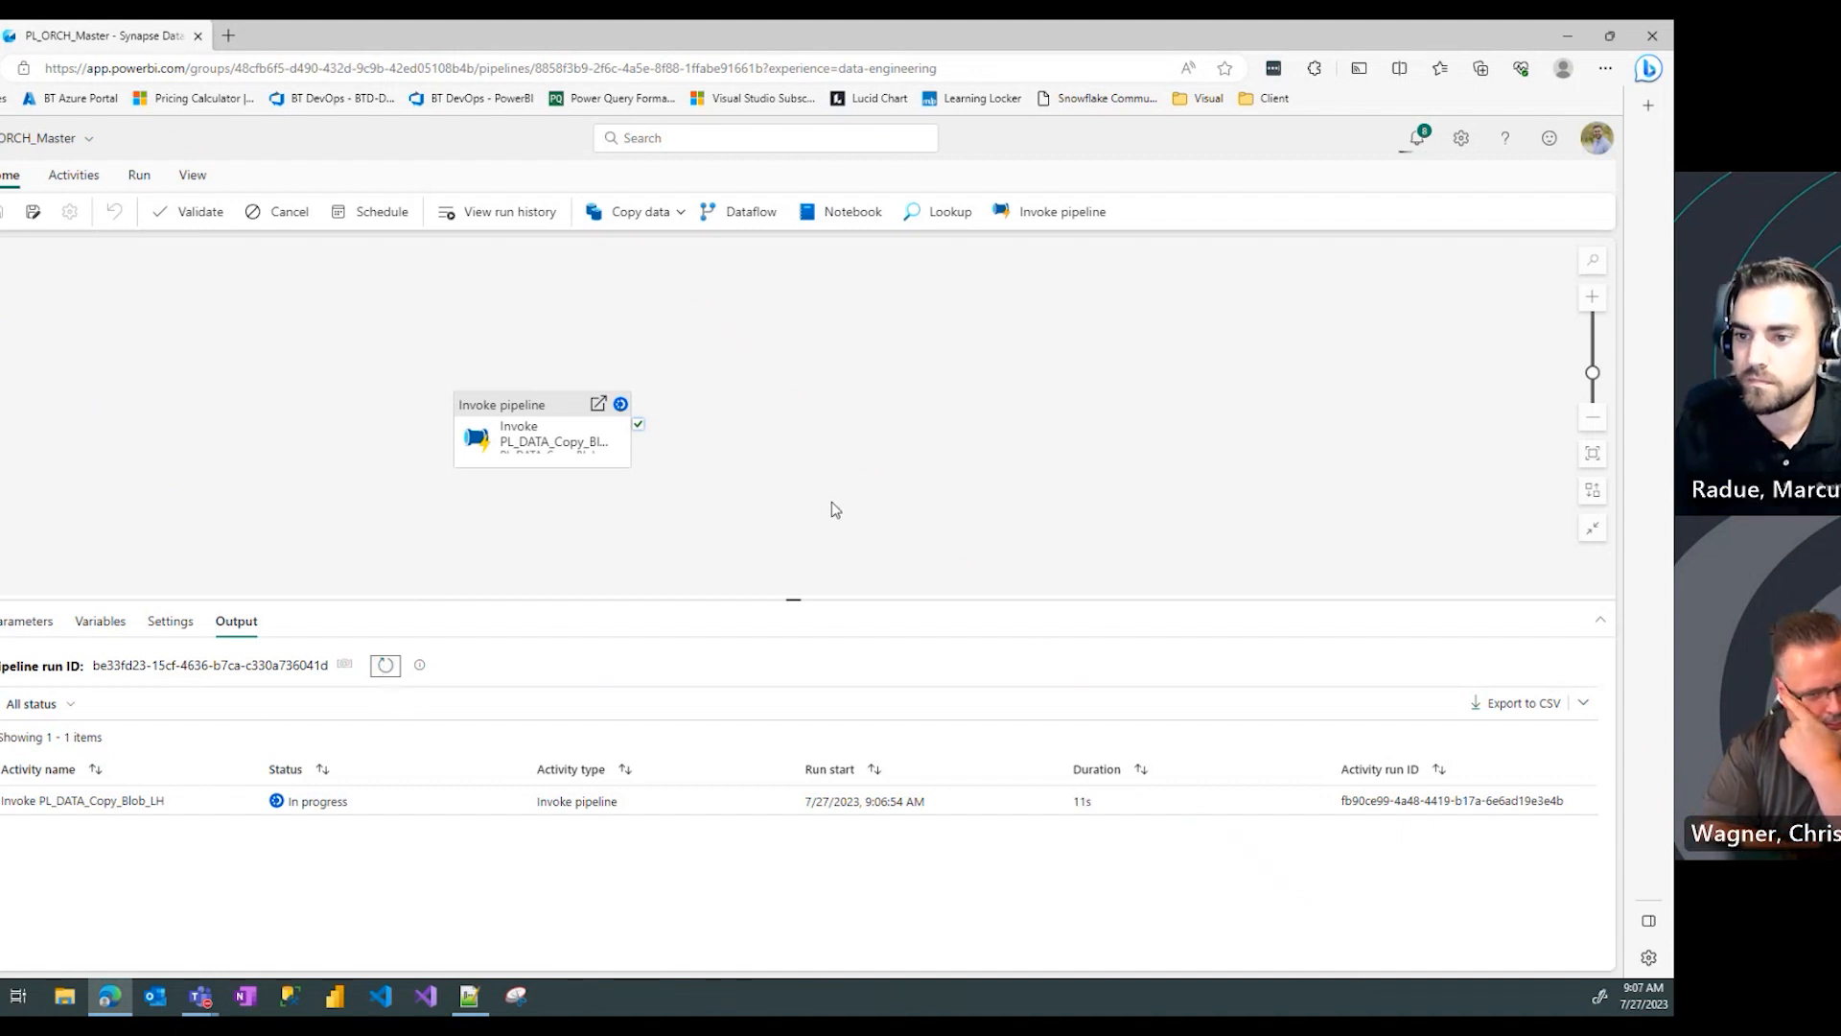
click(387, 673)
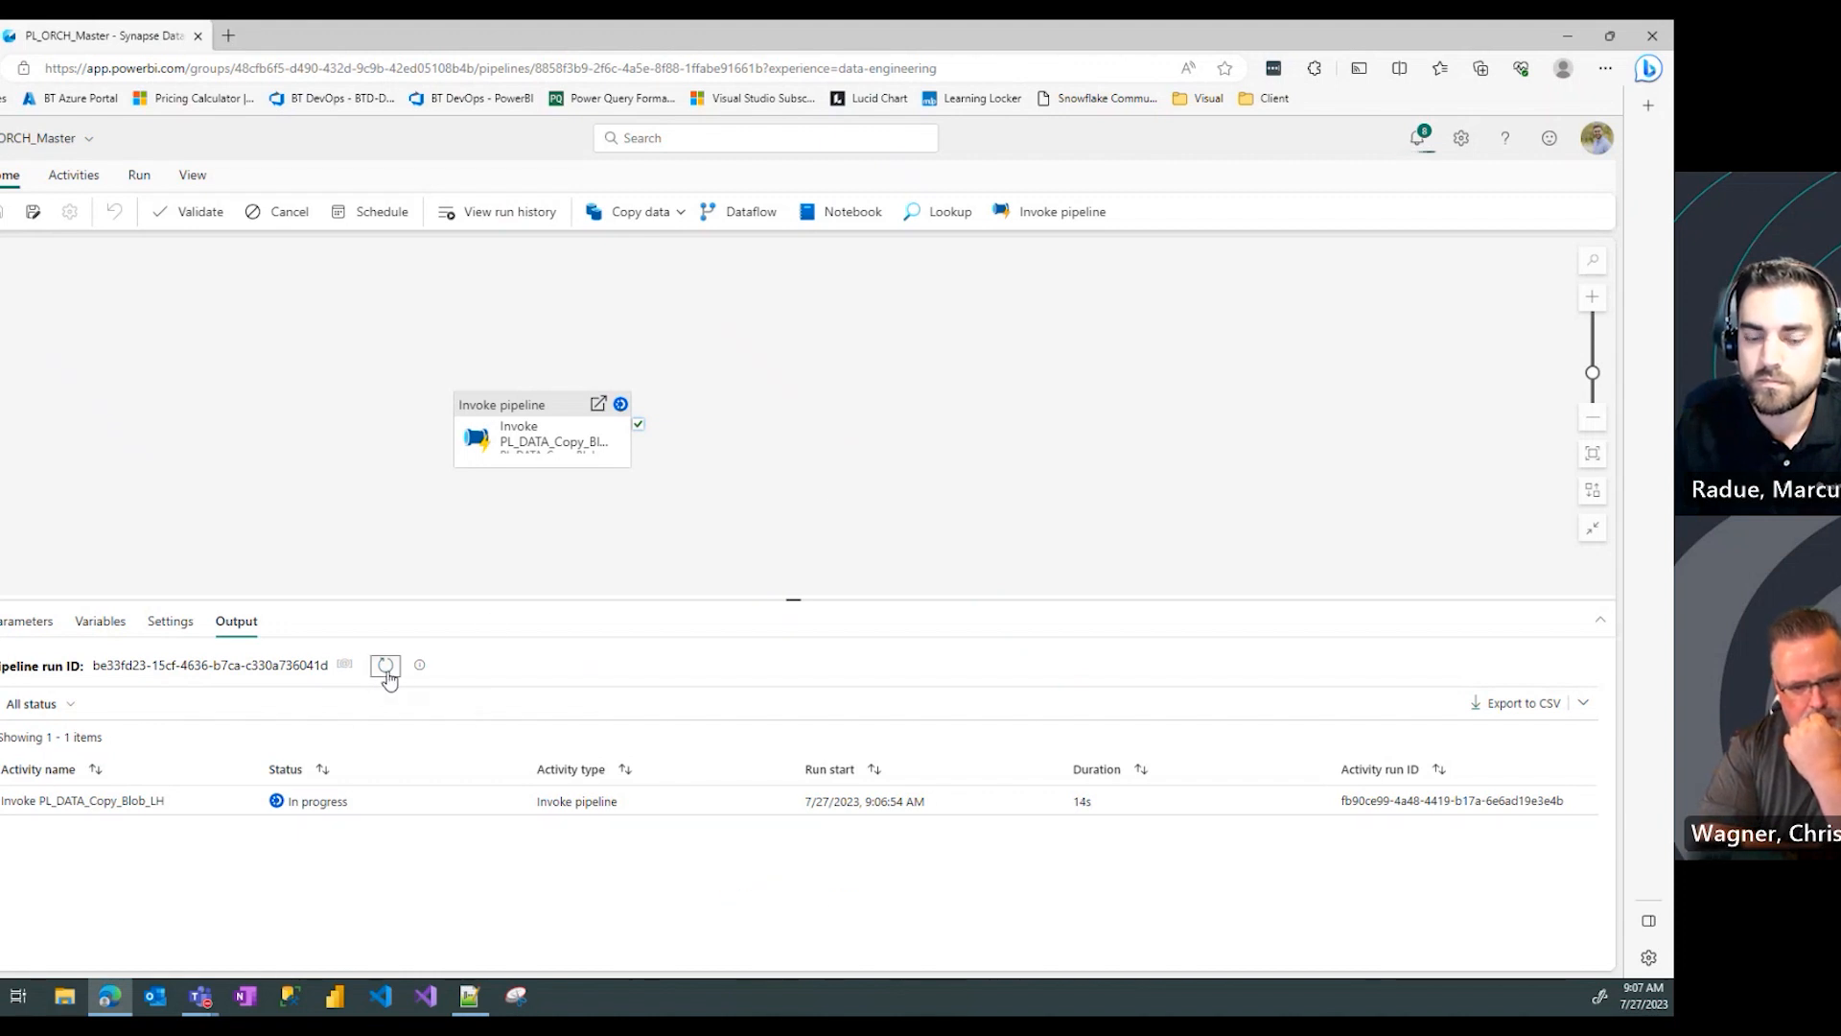
click(387, 672)
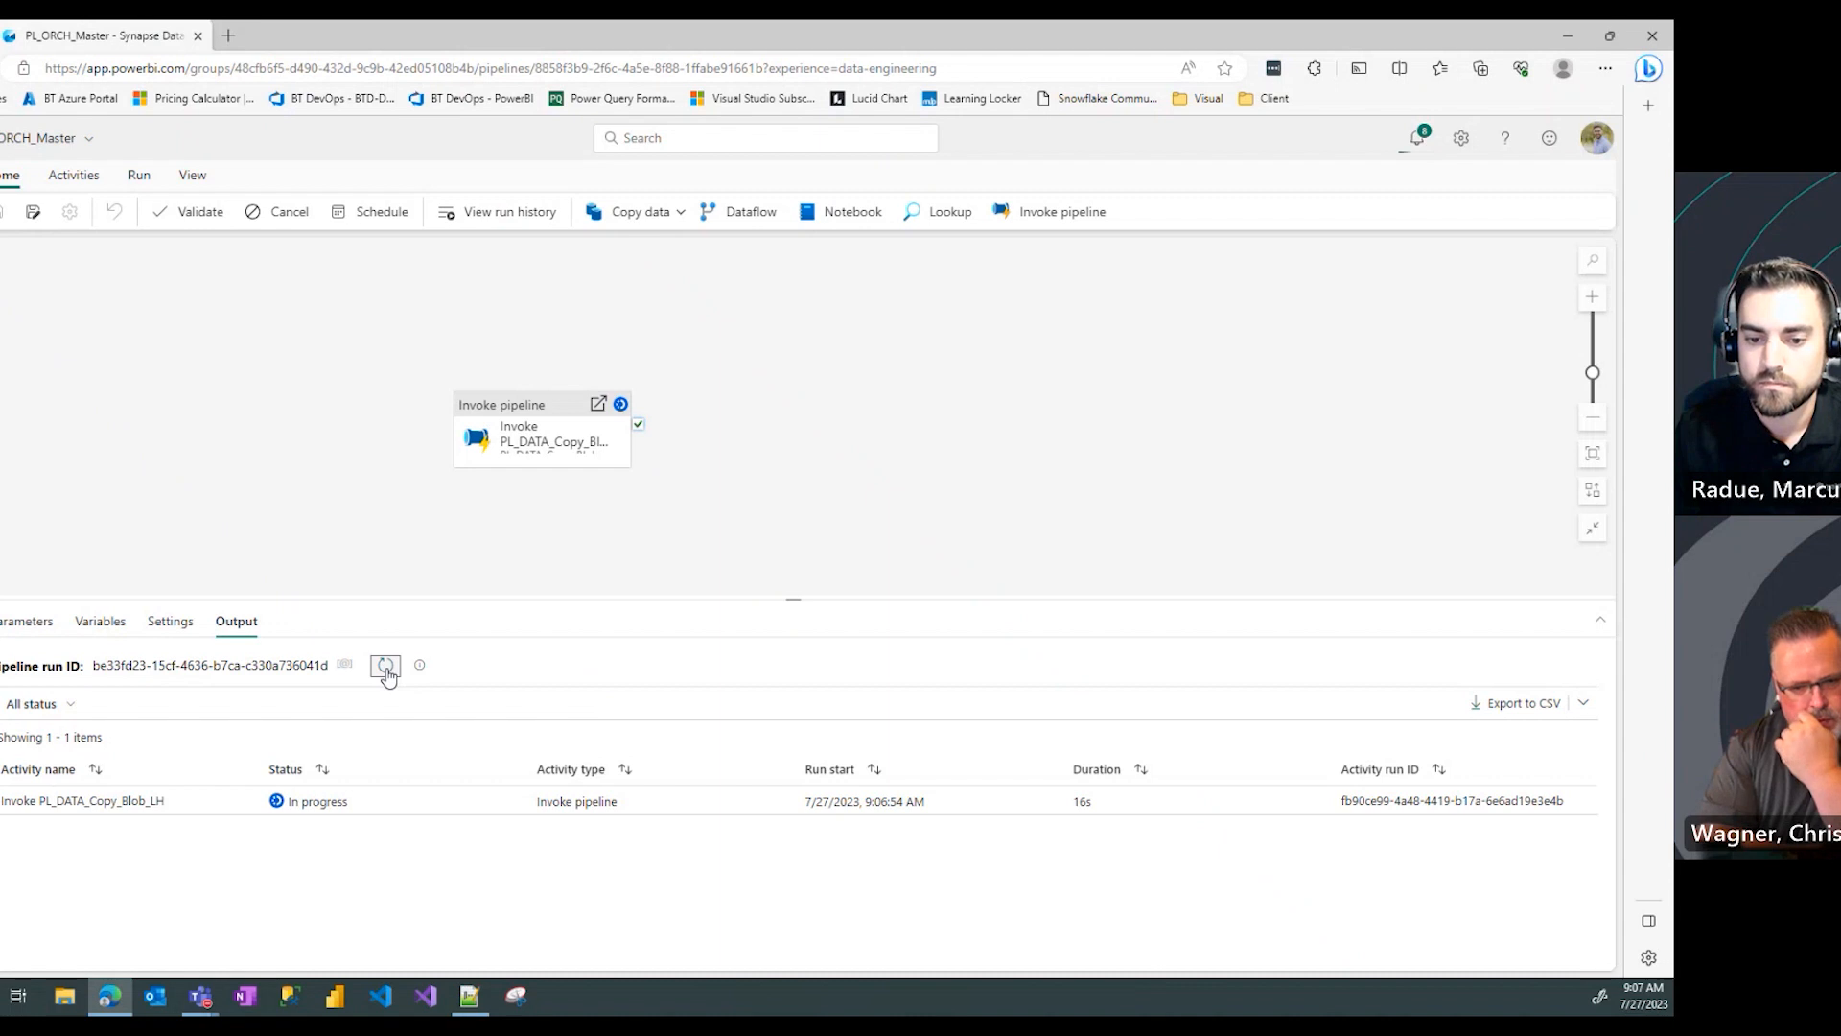
Step: Review the output and input details of the Invoke PL_DATA_Copy_Blob_LH activity run
click(246, 805)
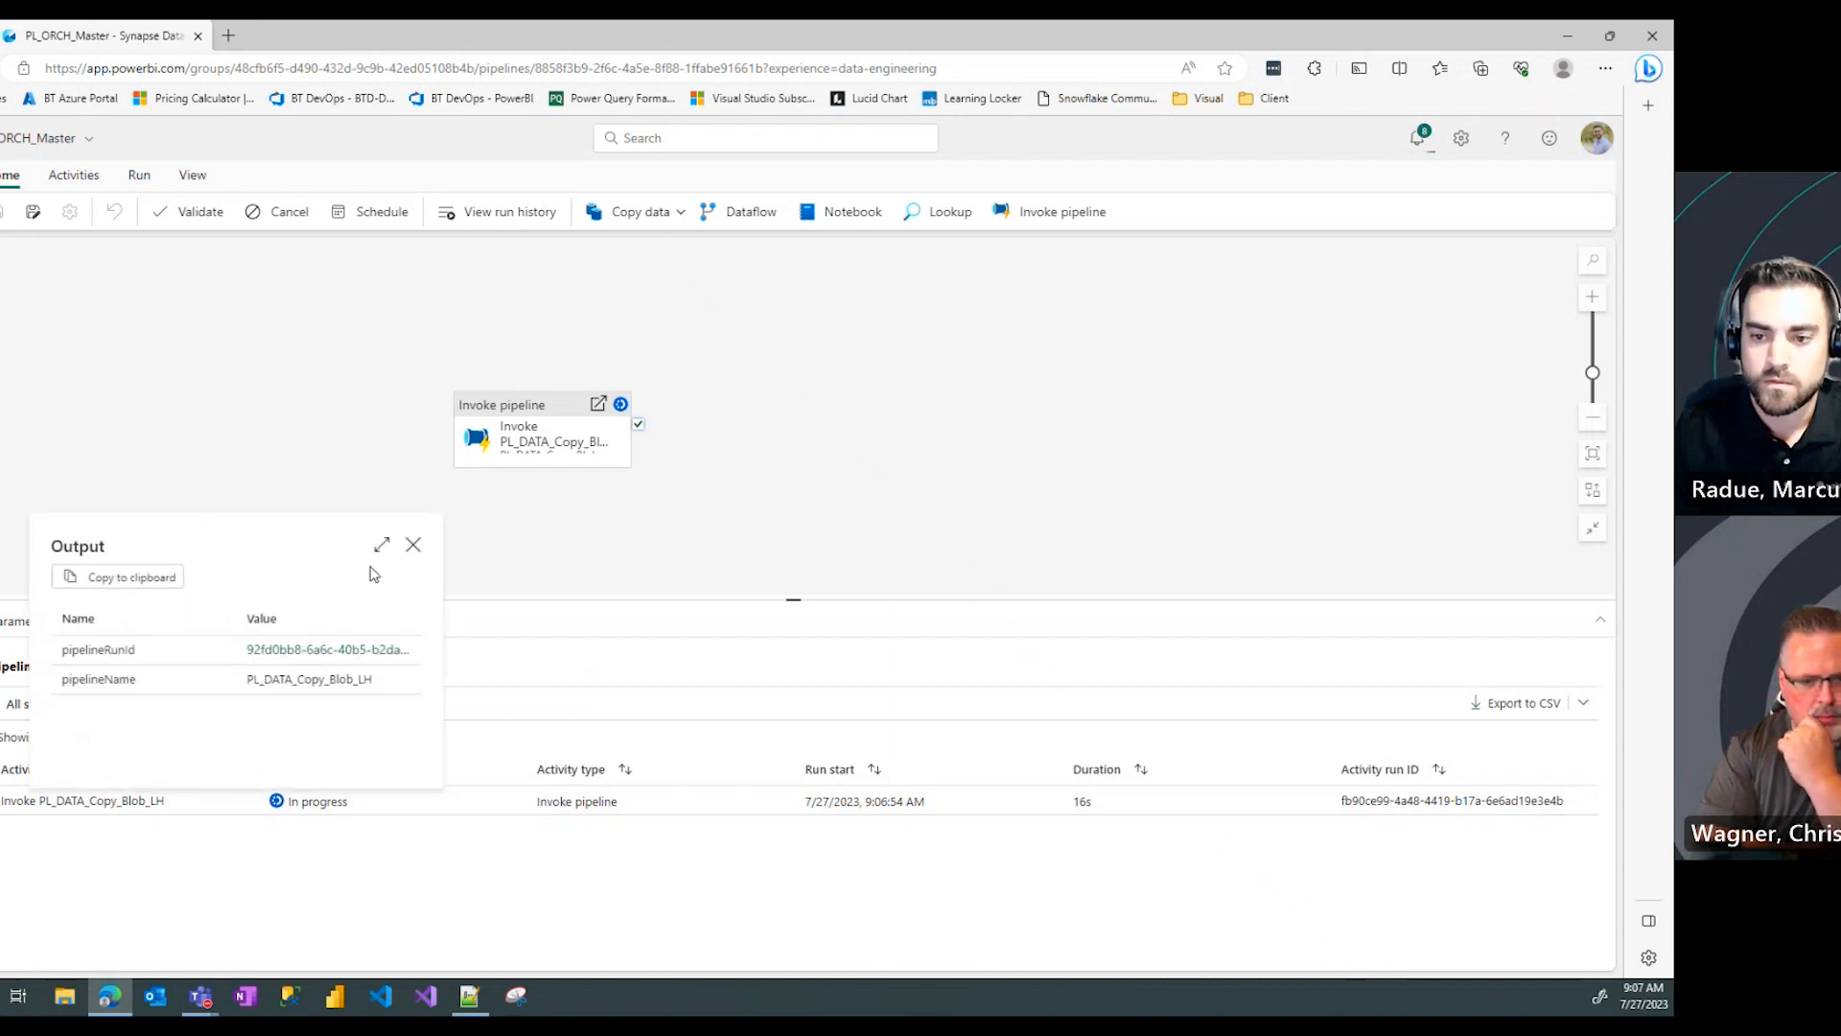
click(414, 544)
click(213, 804)
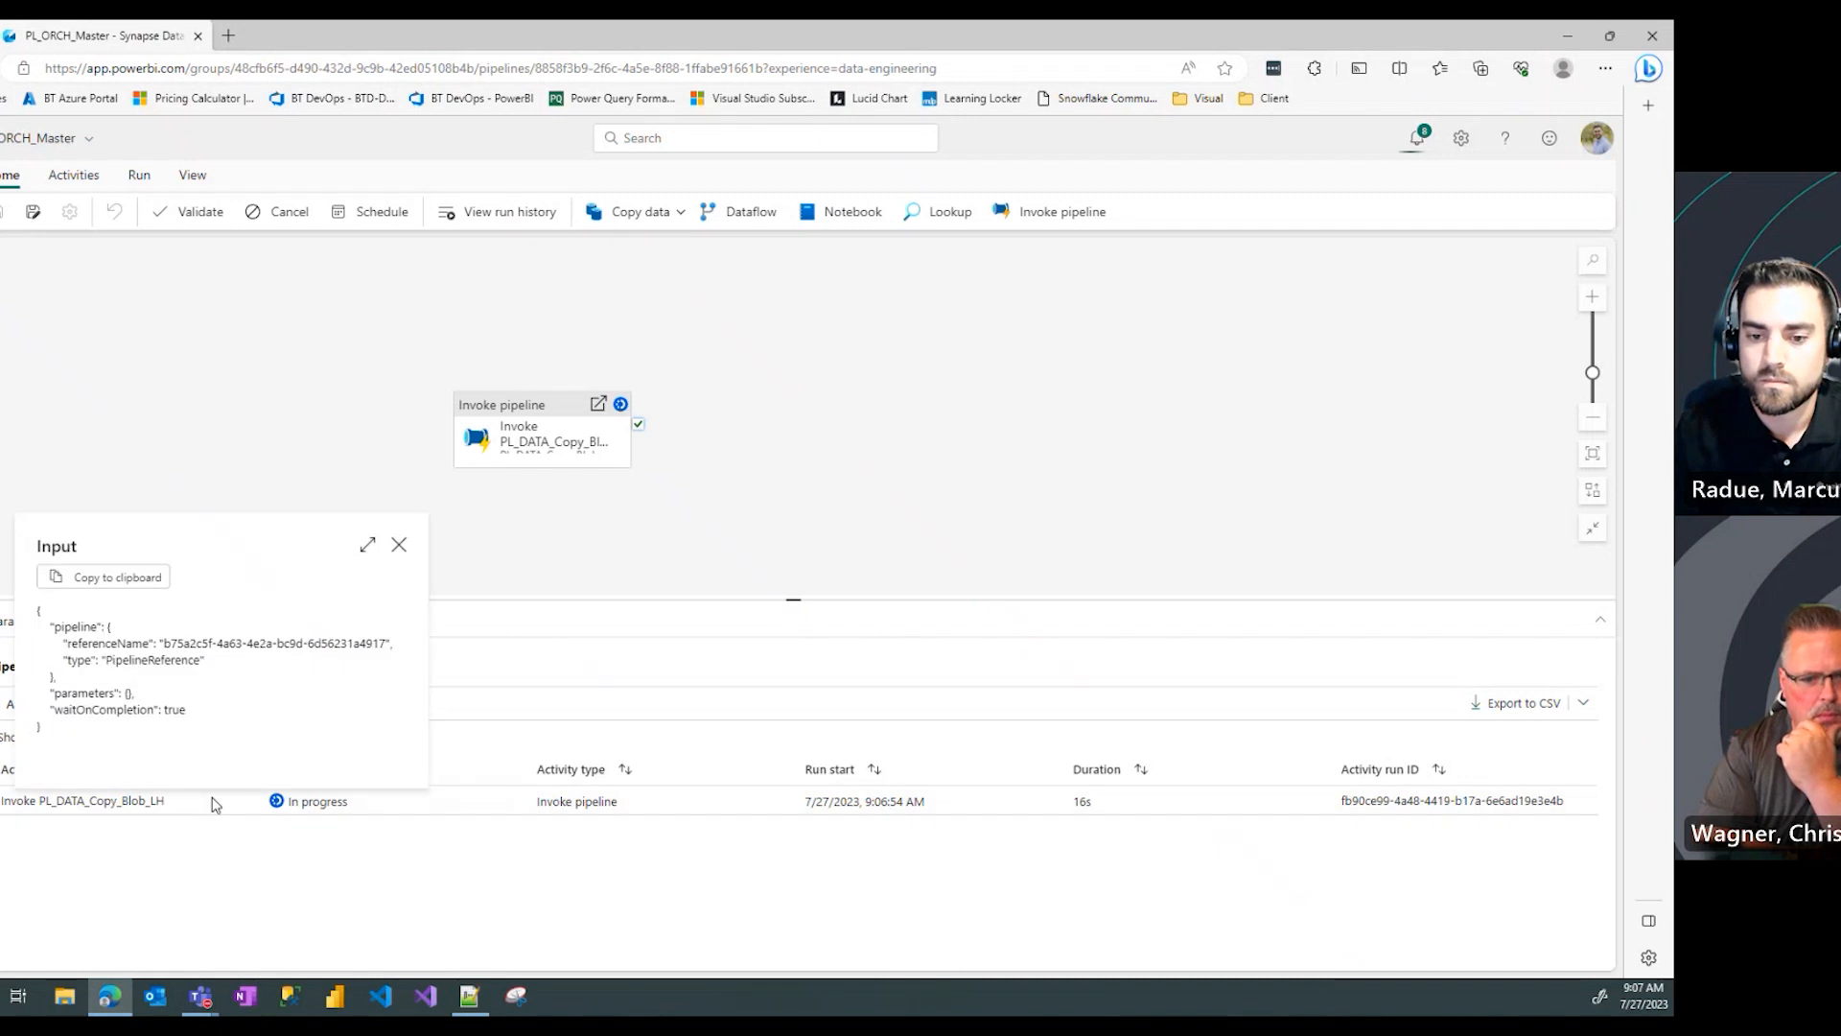
click(400, 547)
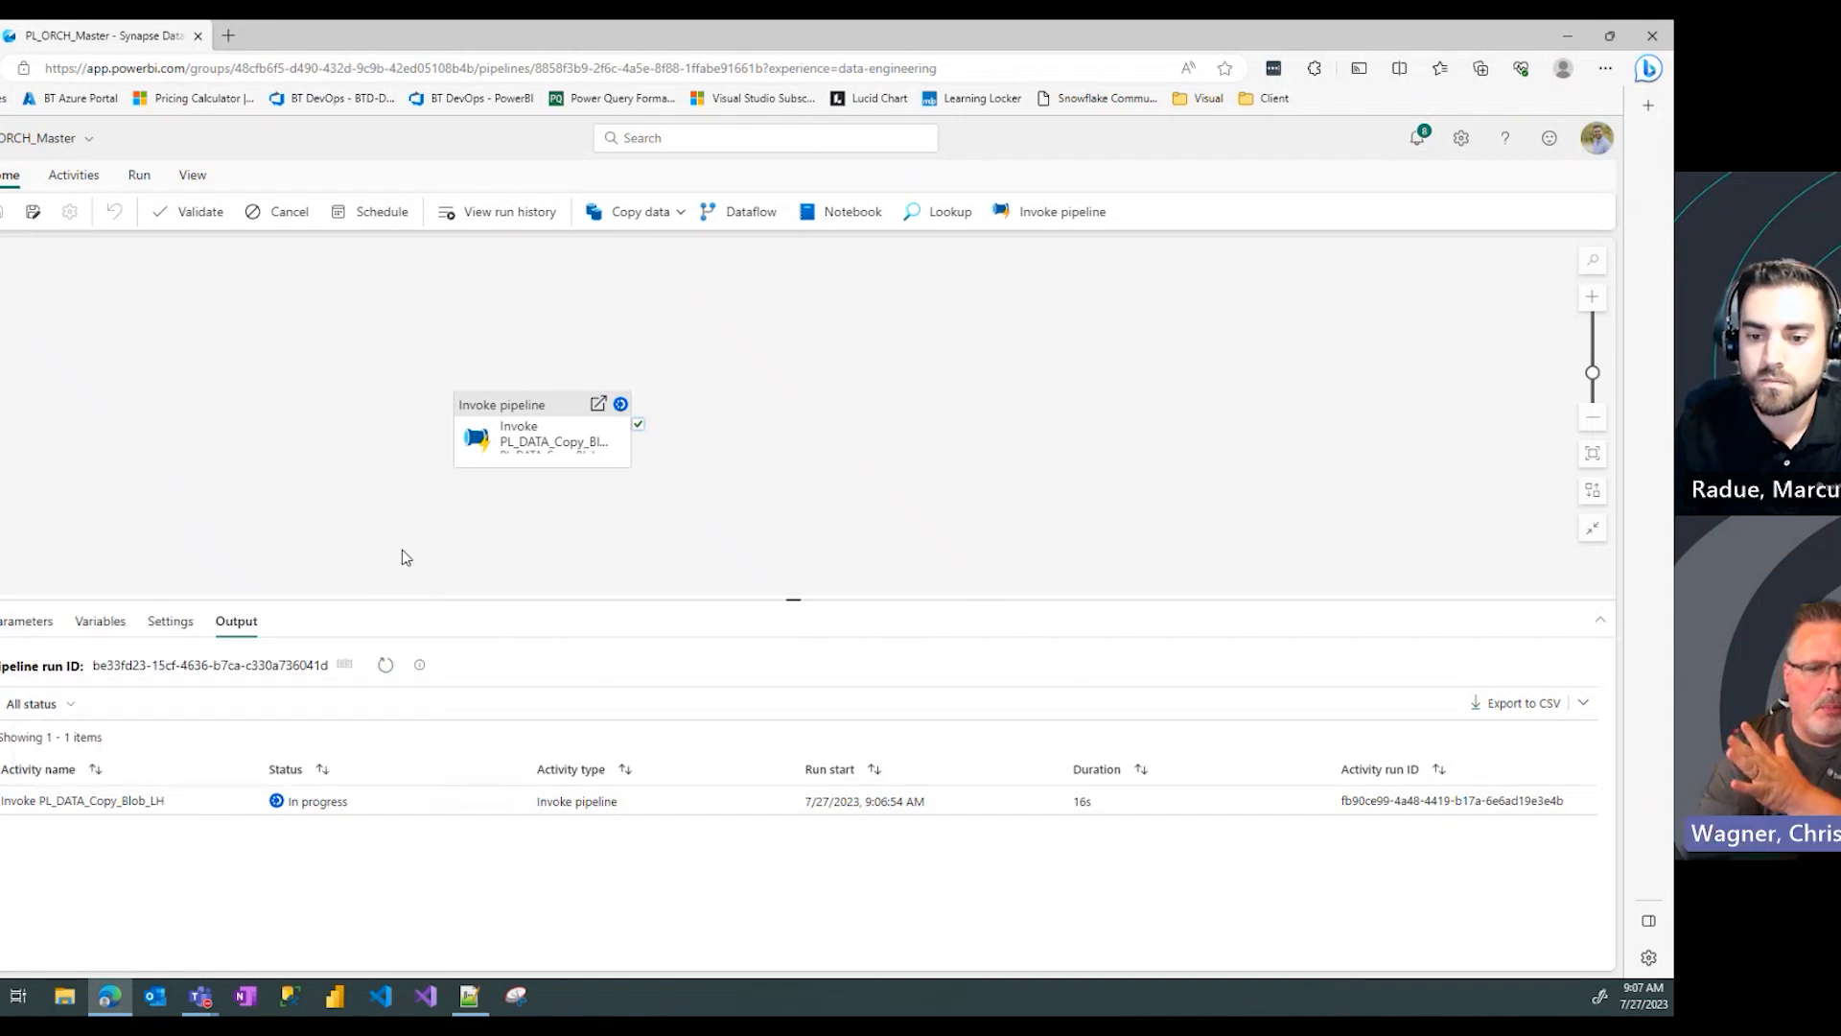
Step: Keep refreshing the run output to monitor the progress of the Invoke PL_DATA_Copy_Blob_LH activity
click(385, 667)
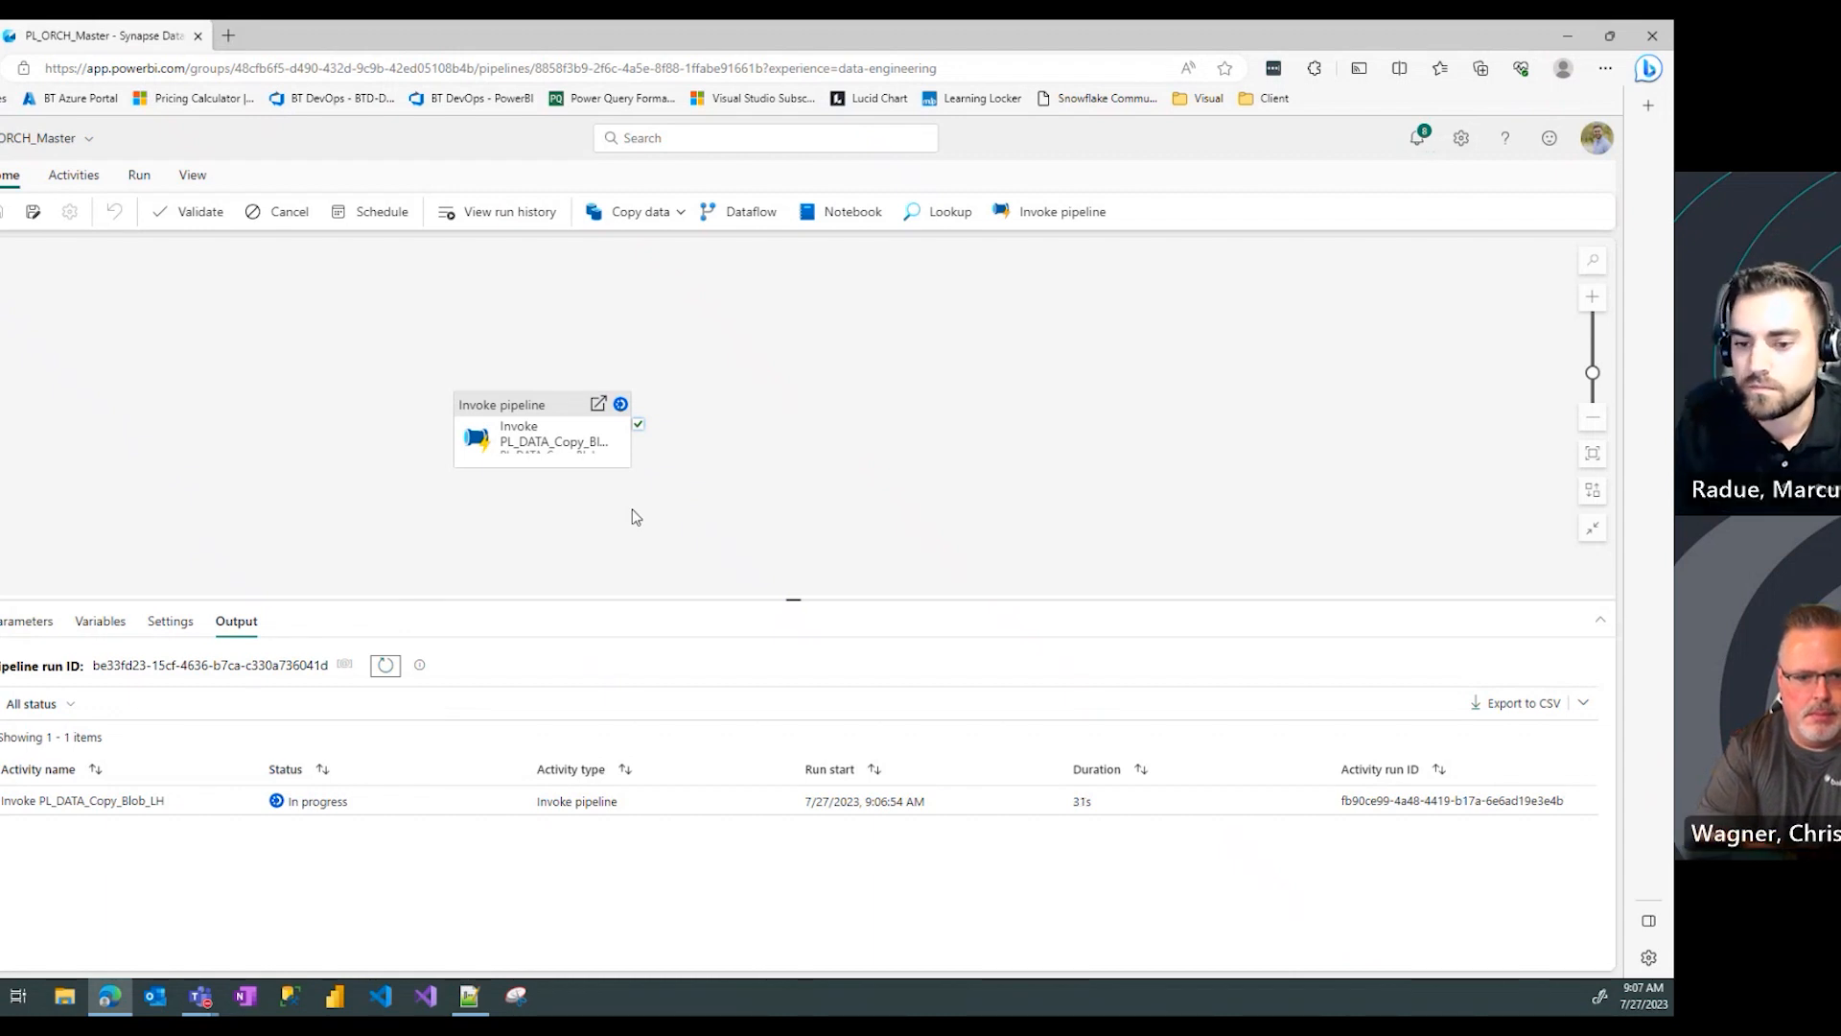
click(386, 668)
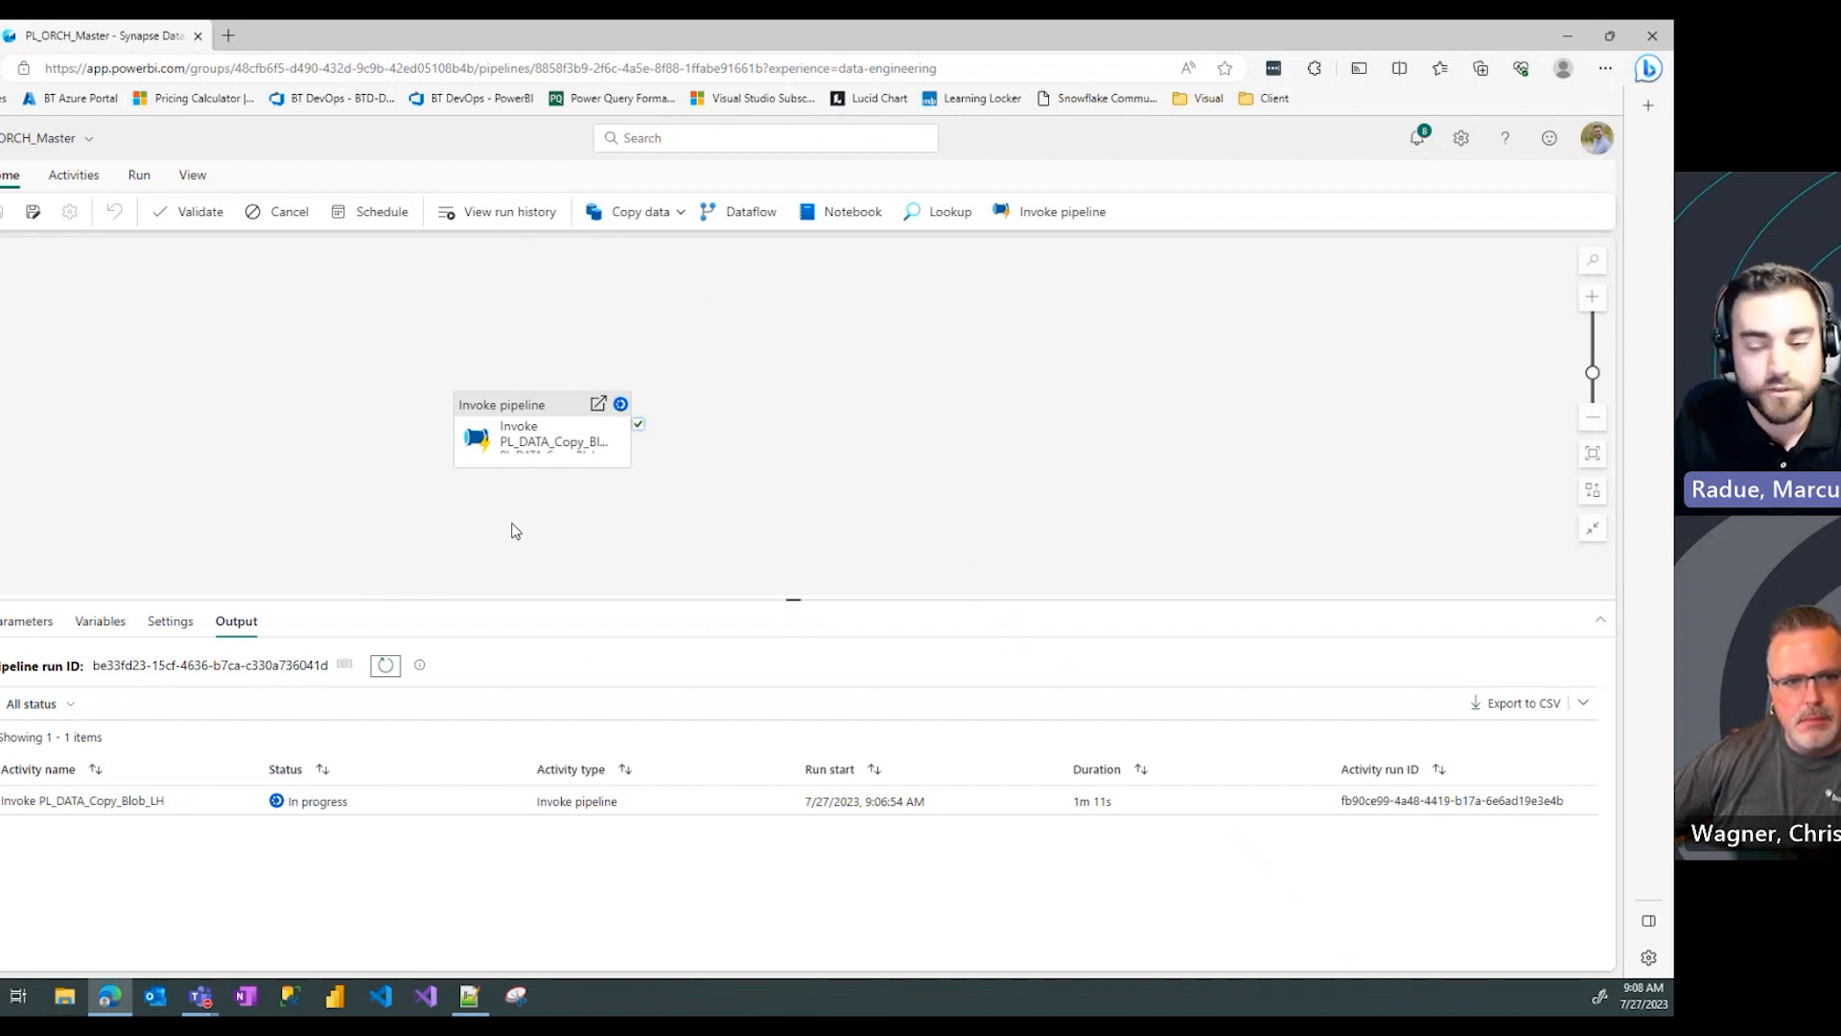
click(386, 666)
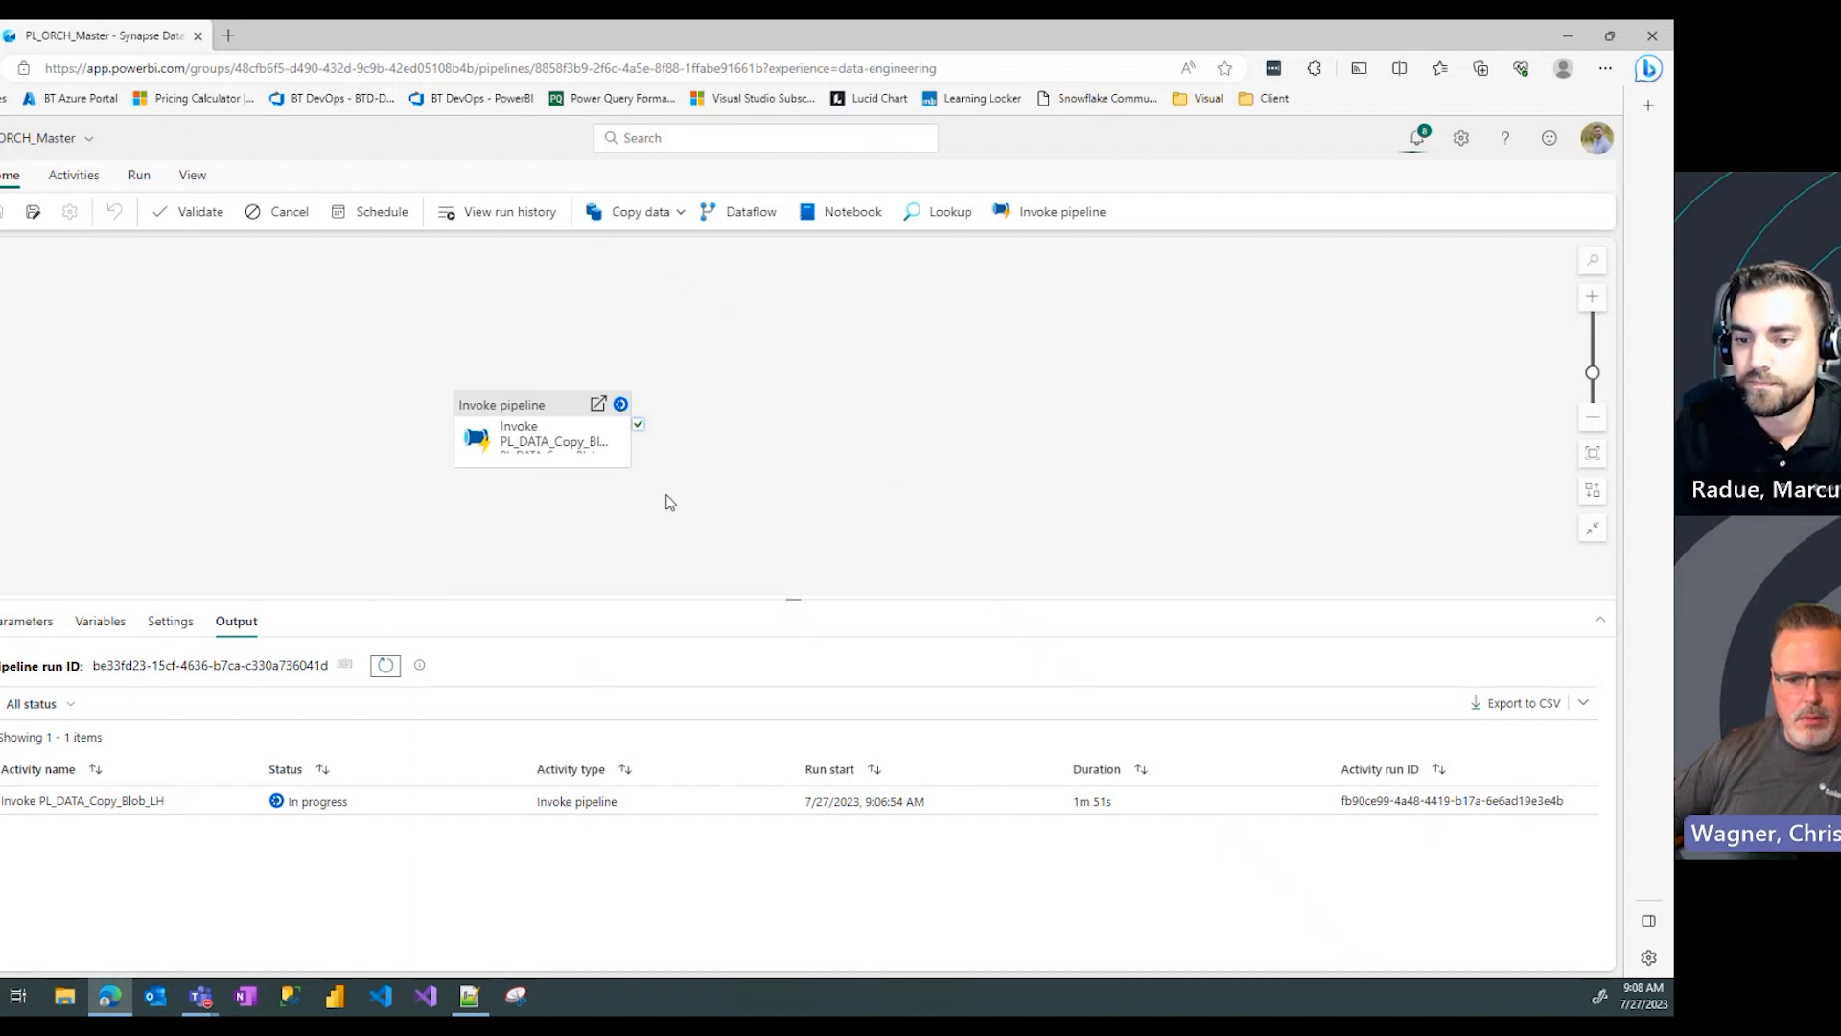
click(384, 666)
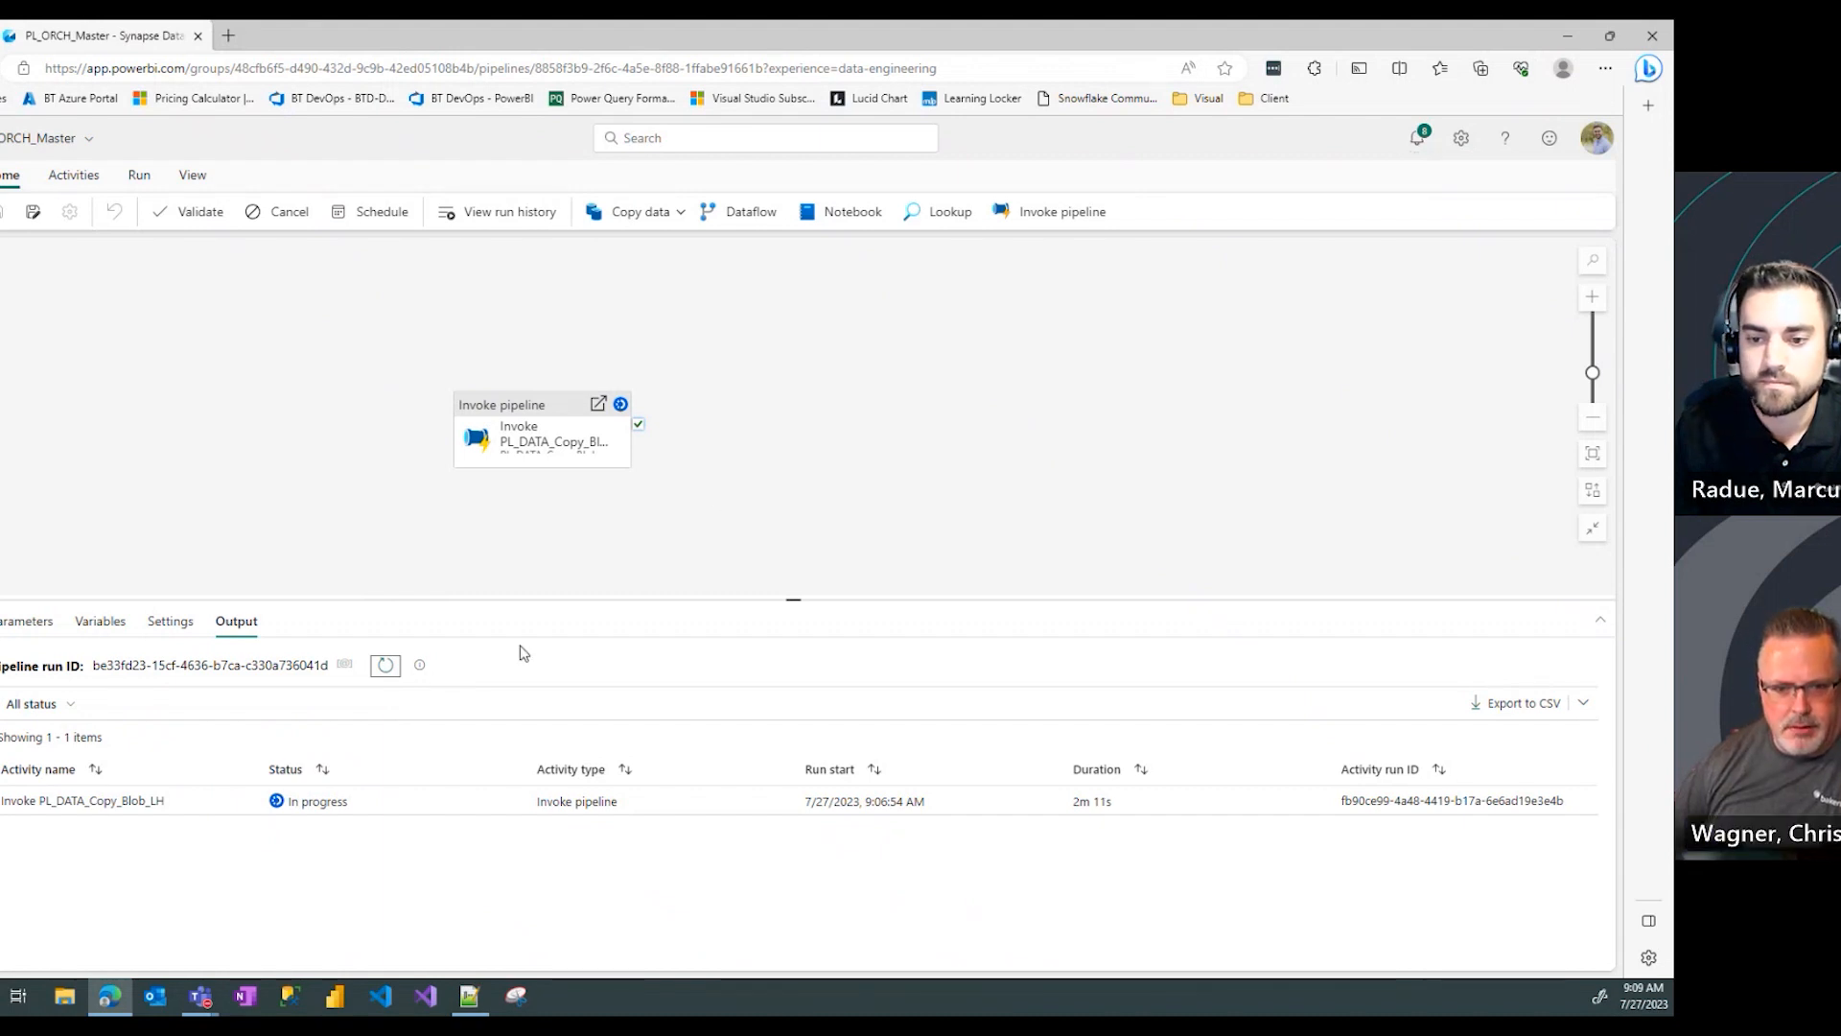
click(385, 666)
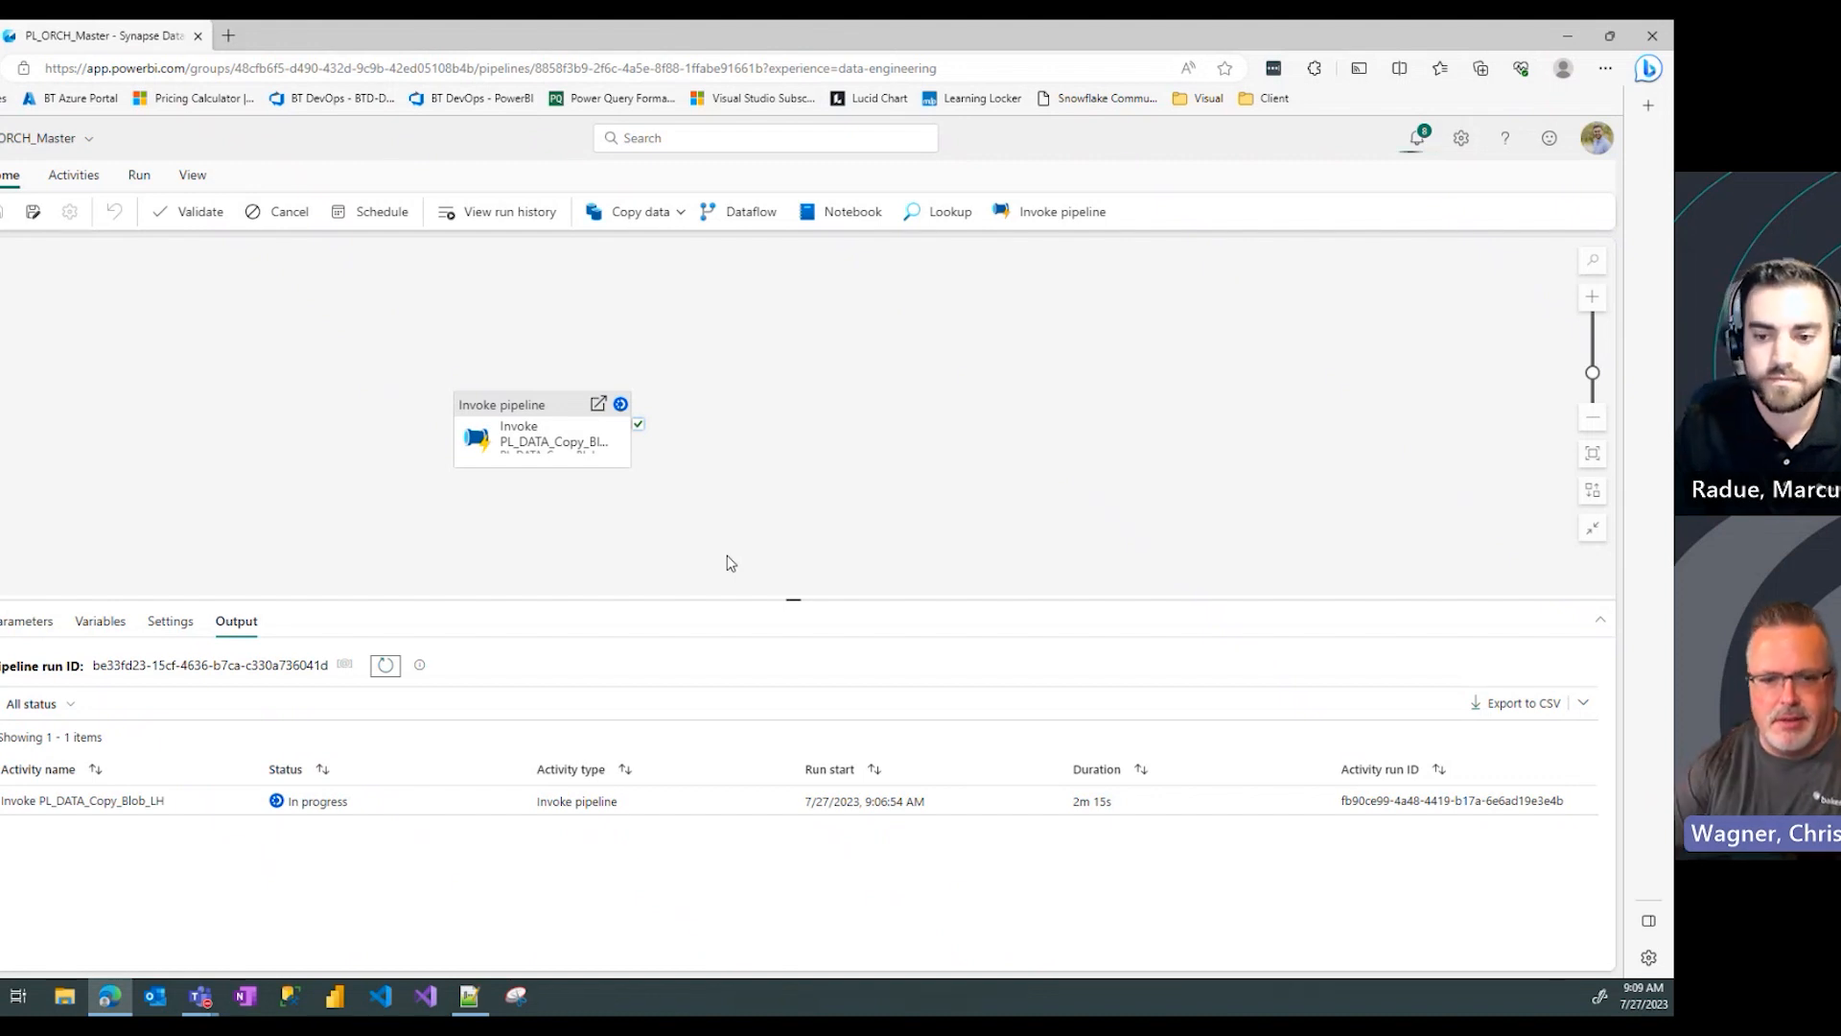
Step: Refresh the PL_ORCH_Master run output until the Invoke PL_DATA_Copy_Blob_LH activity is no longer in progress
click(384, 666)
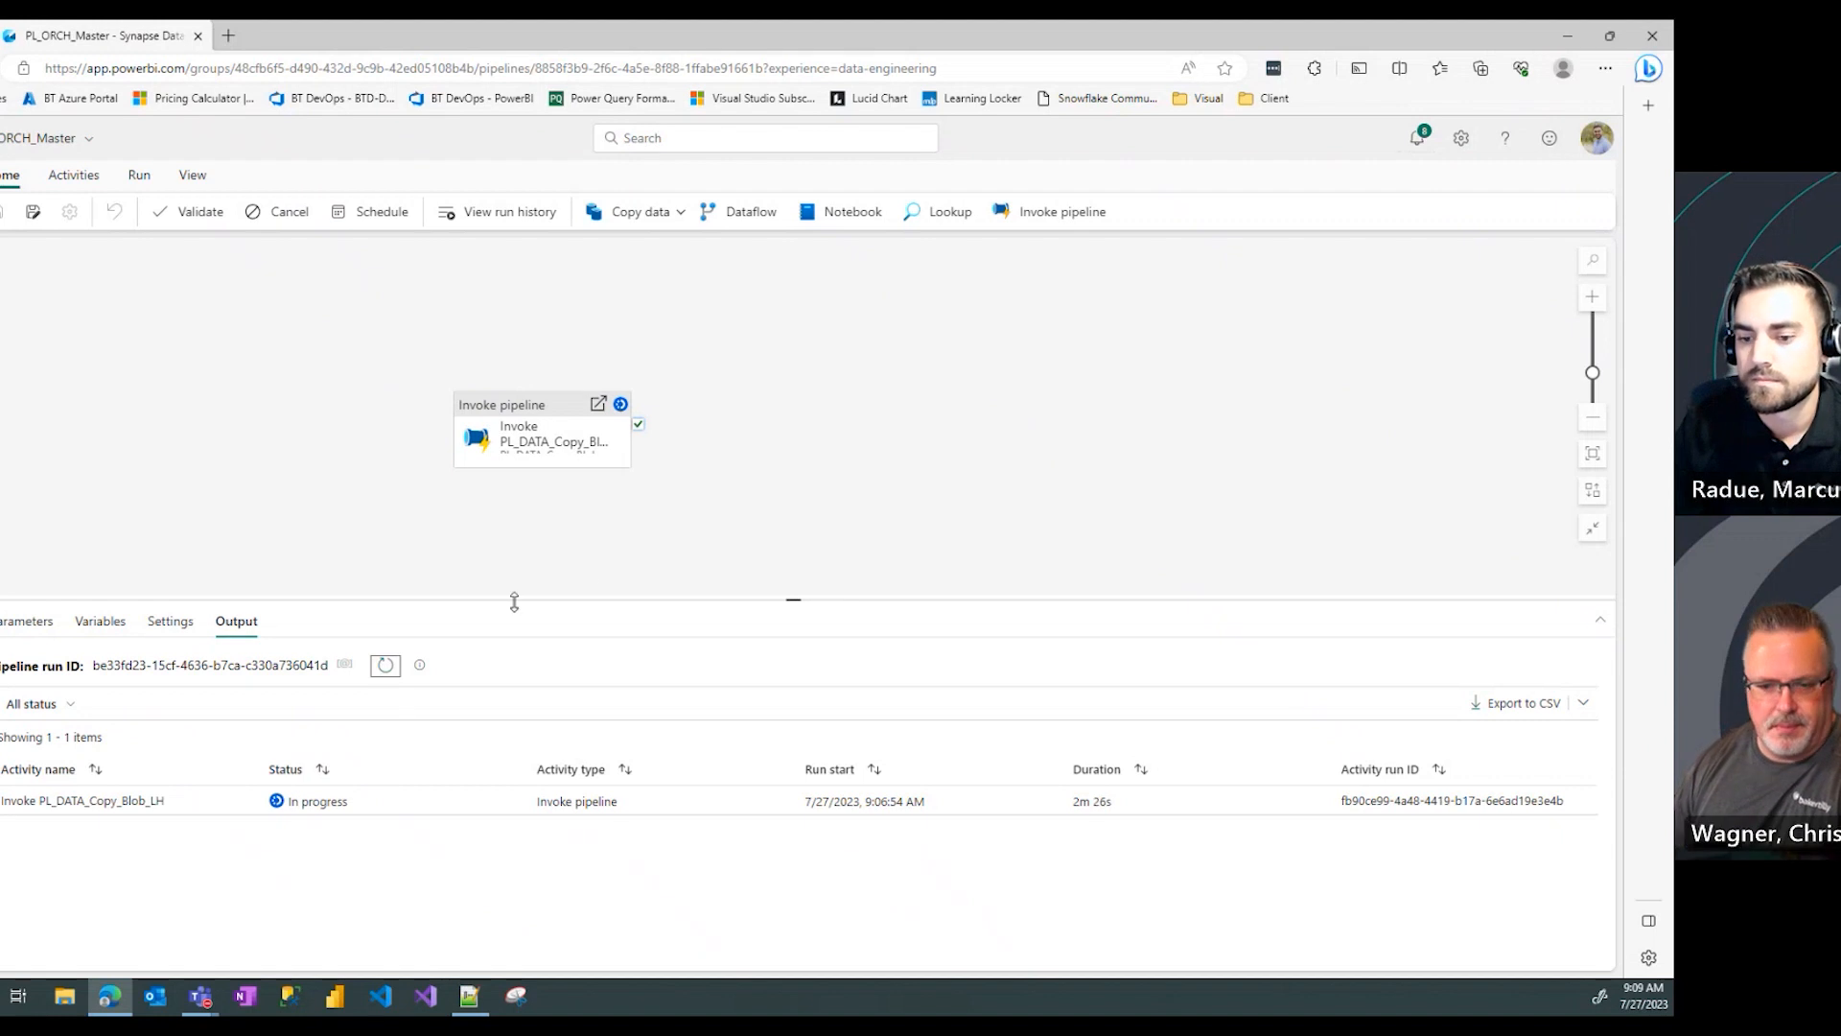
click(384, 670)
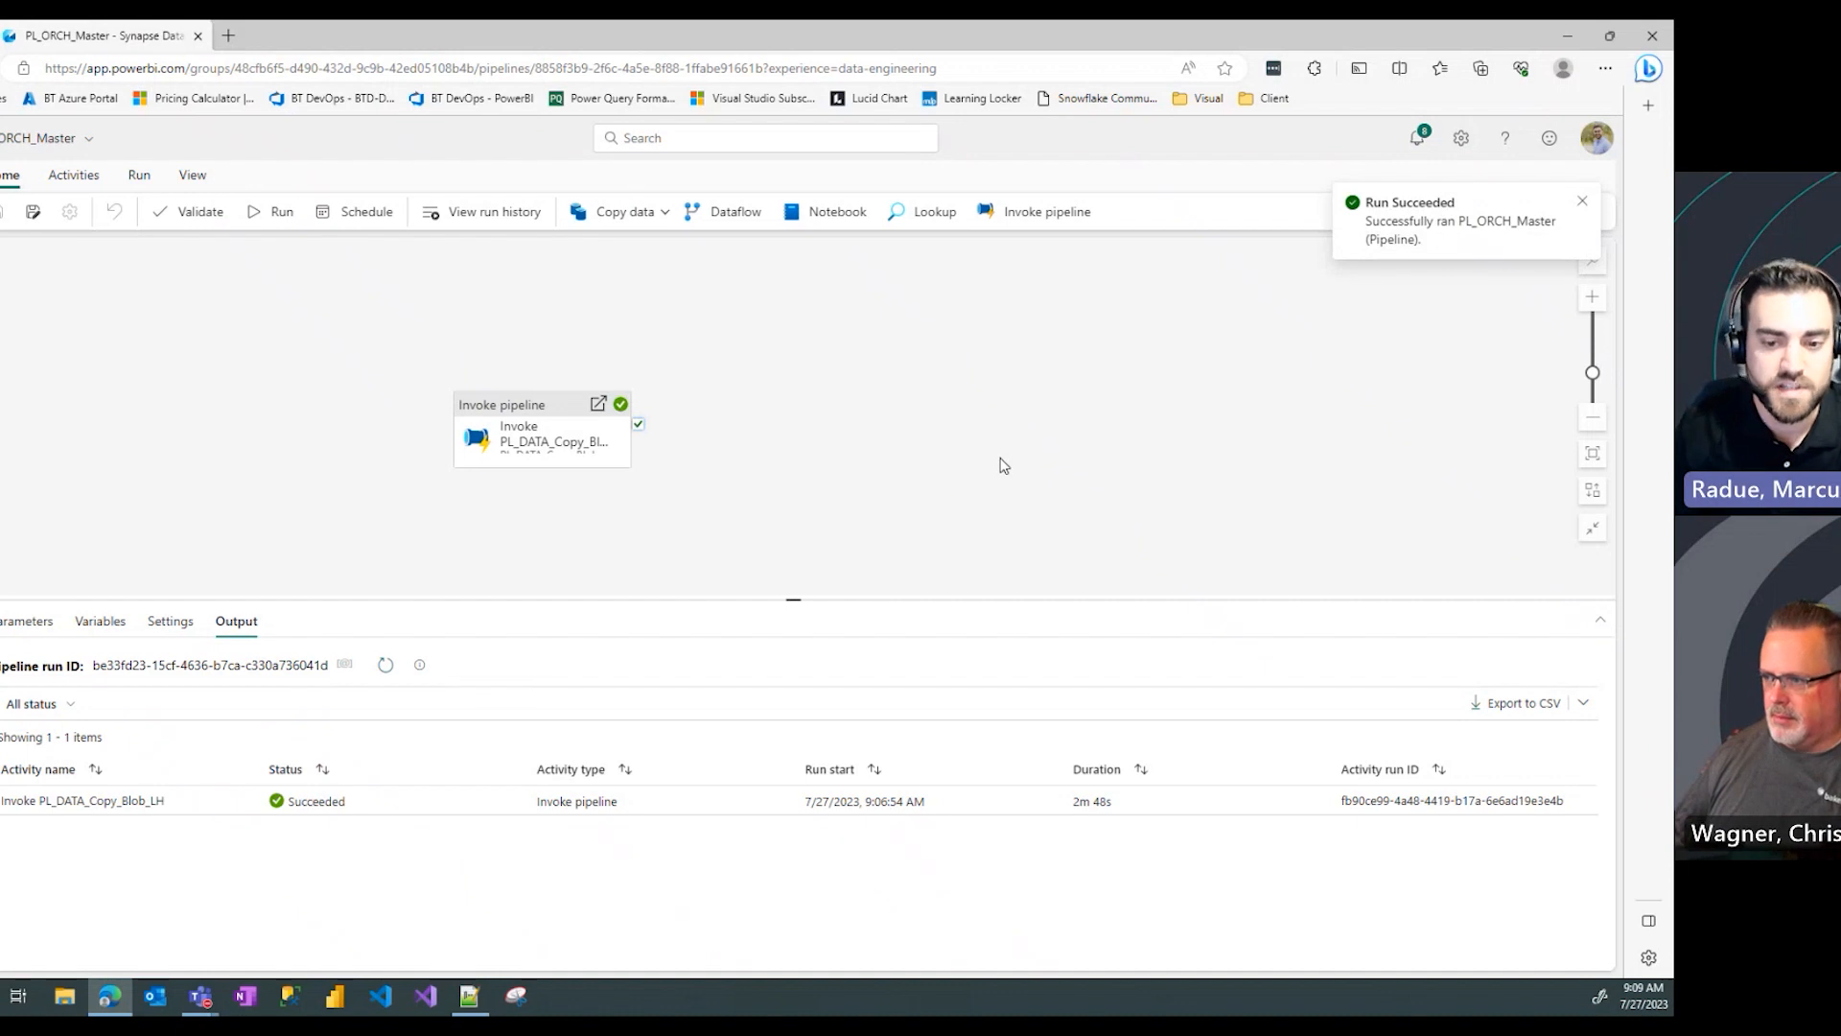
Step: Open the invoked PL_DATA_Copy_Blob_LH run through the pipelineRunId in the invoke activity's output, and refresh its activity run list
mouse_move(229, 811)
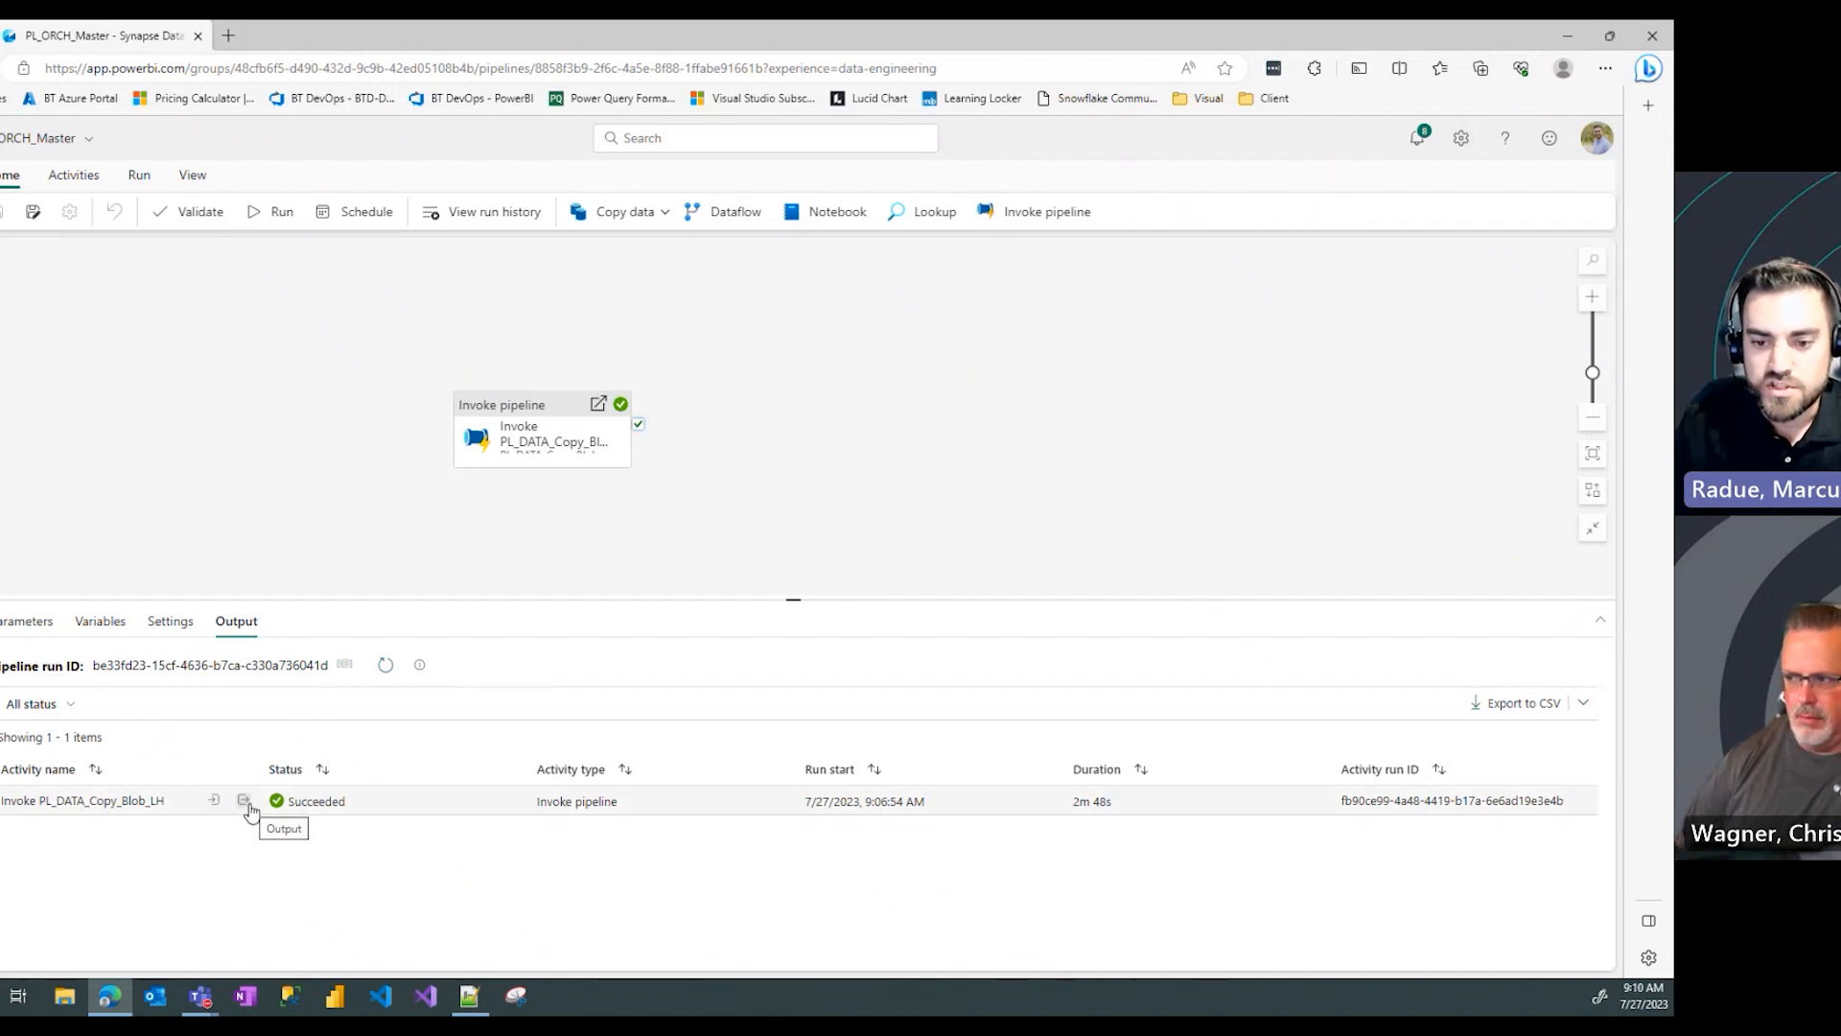
click(243, 804)
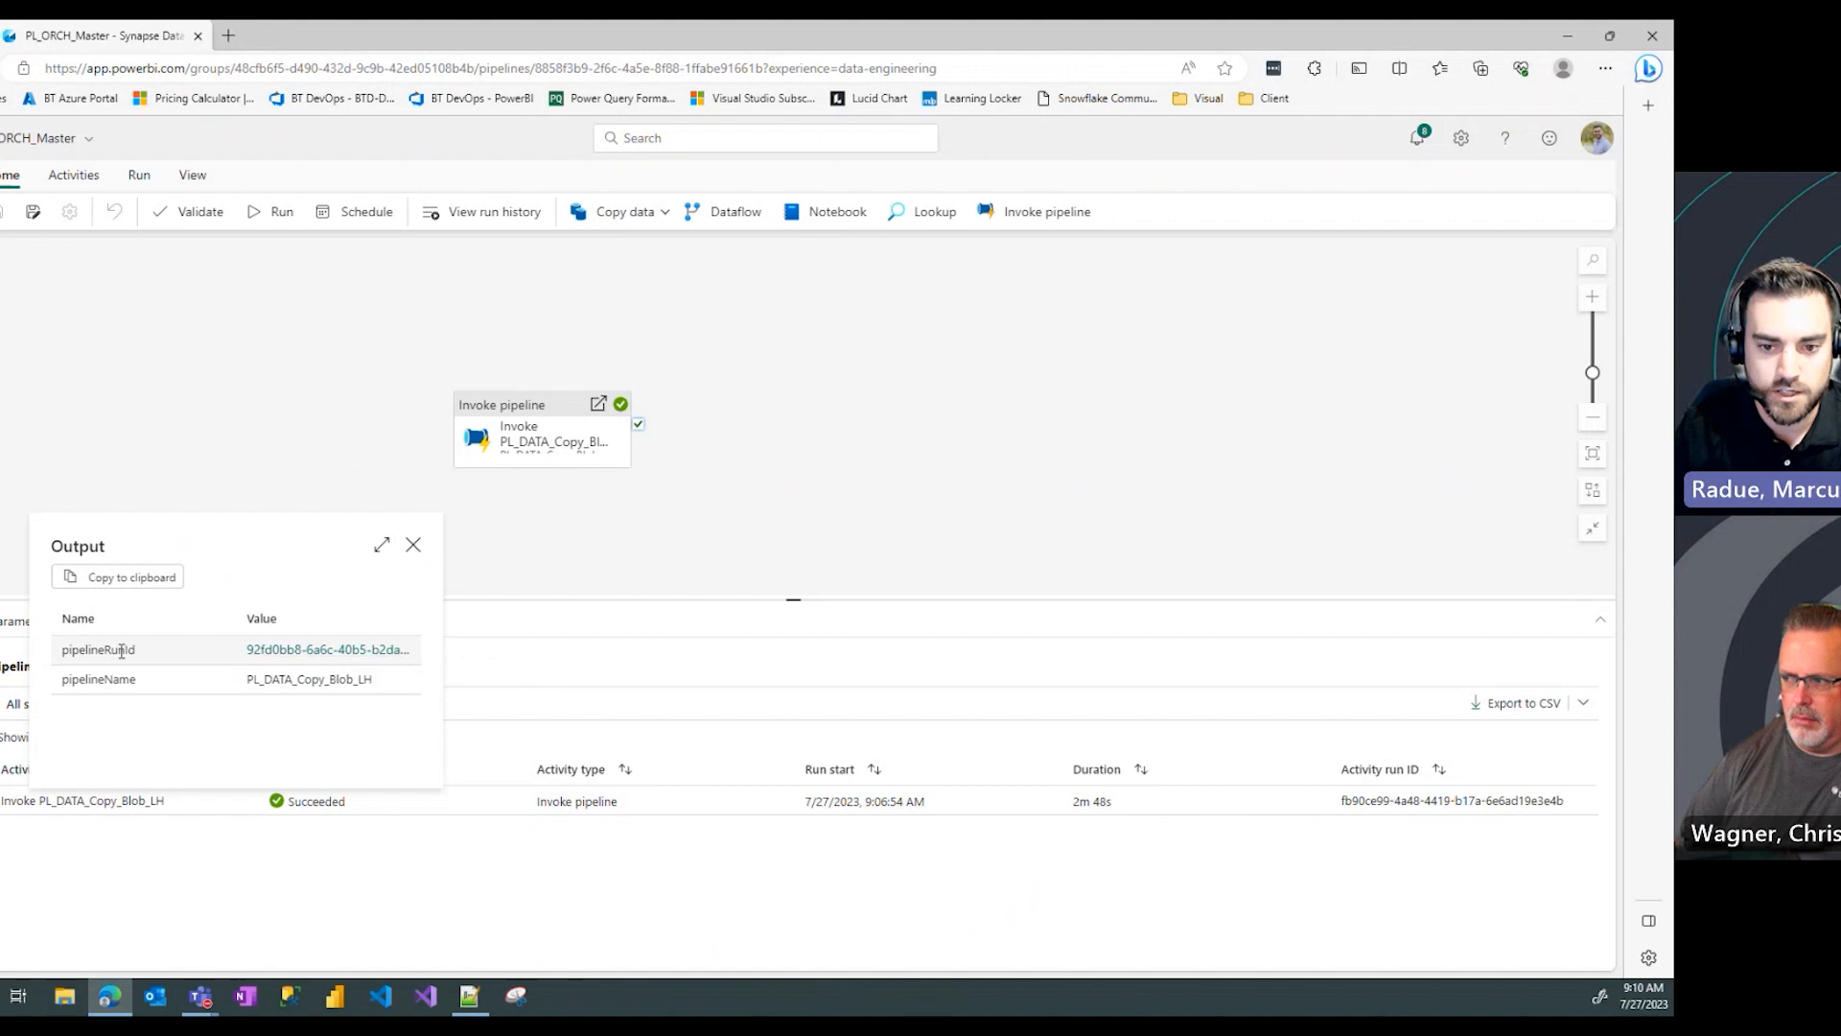
click(336, 654)
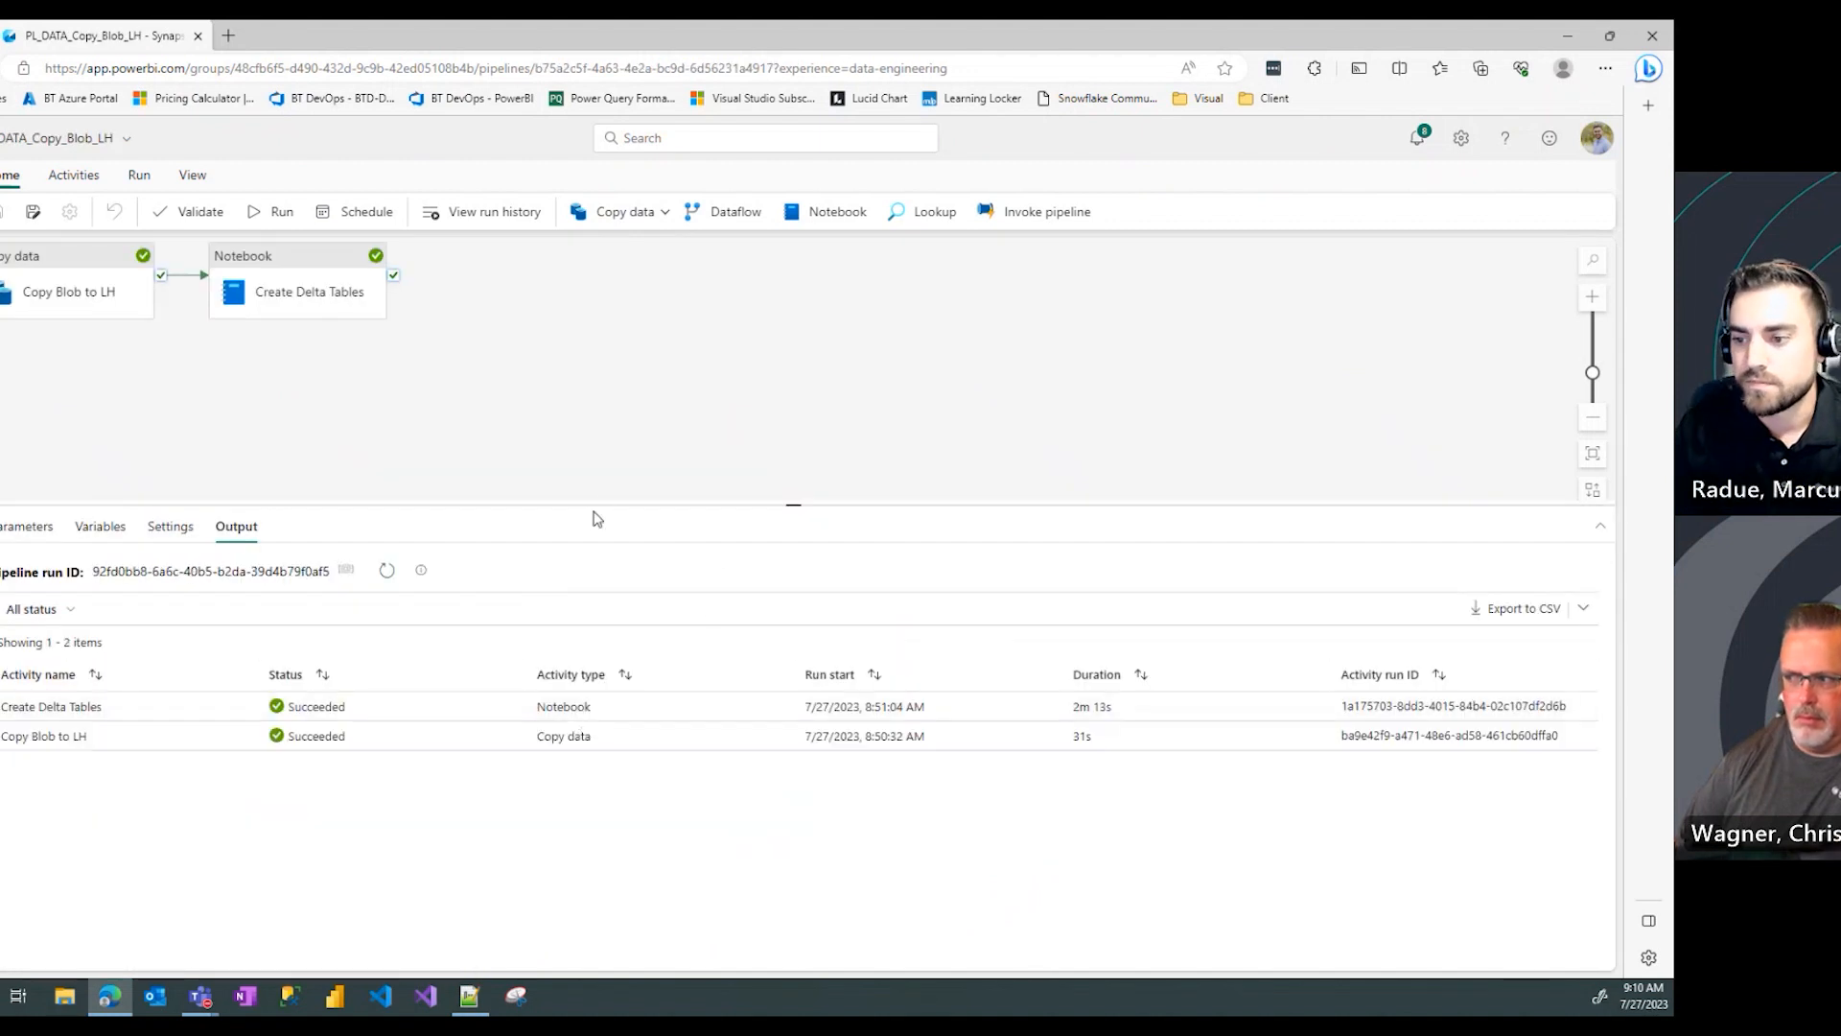
click(387, 572)
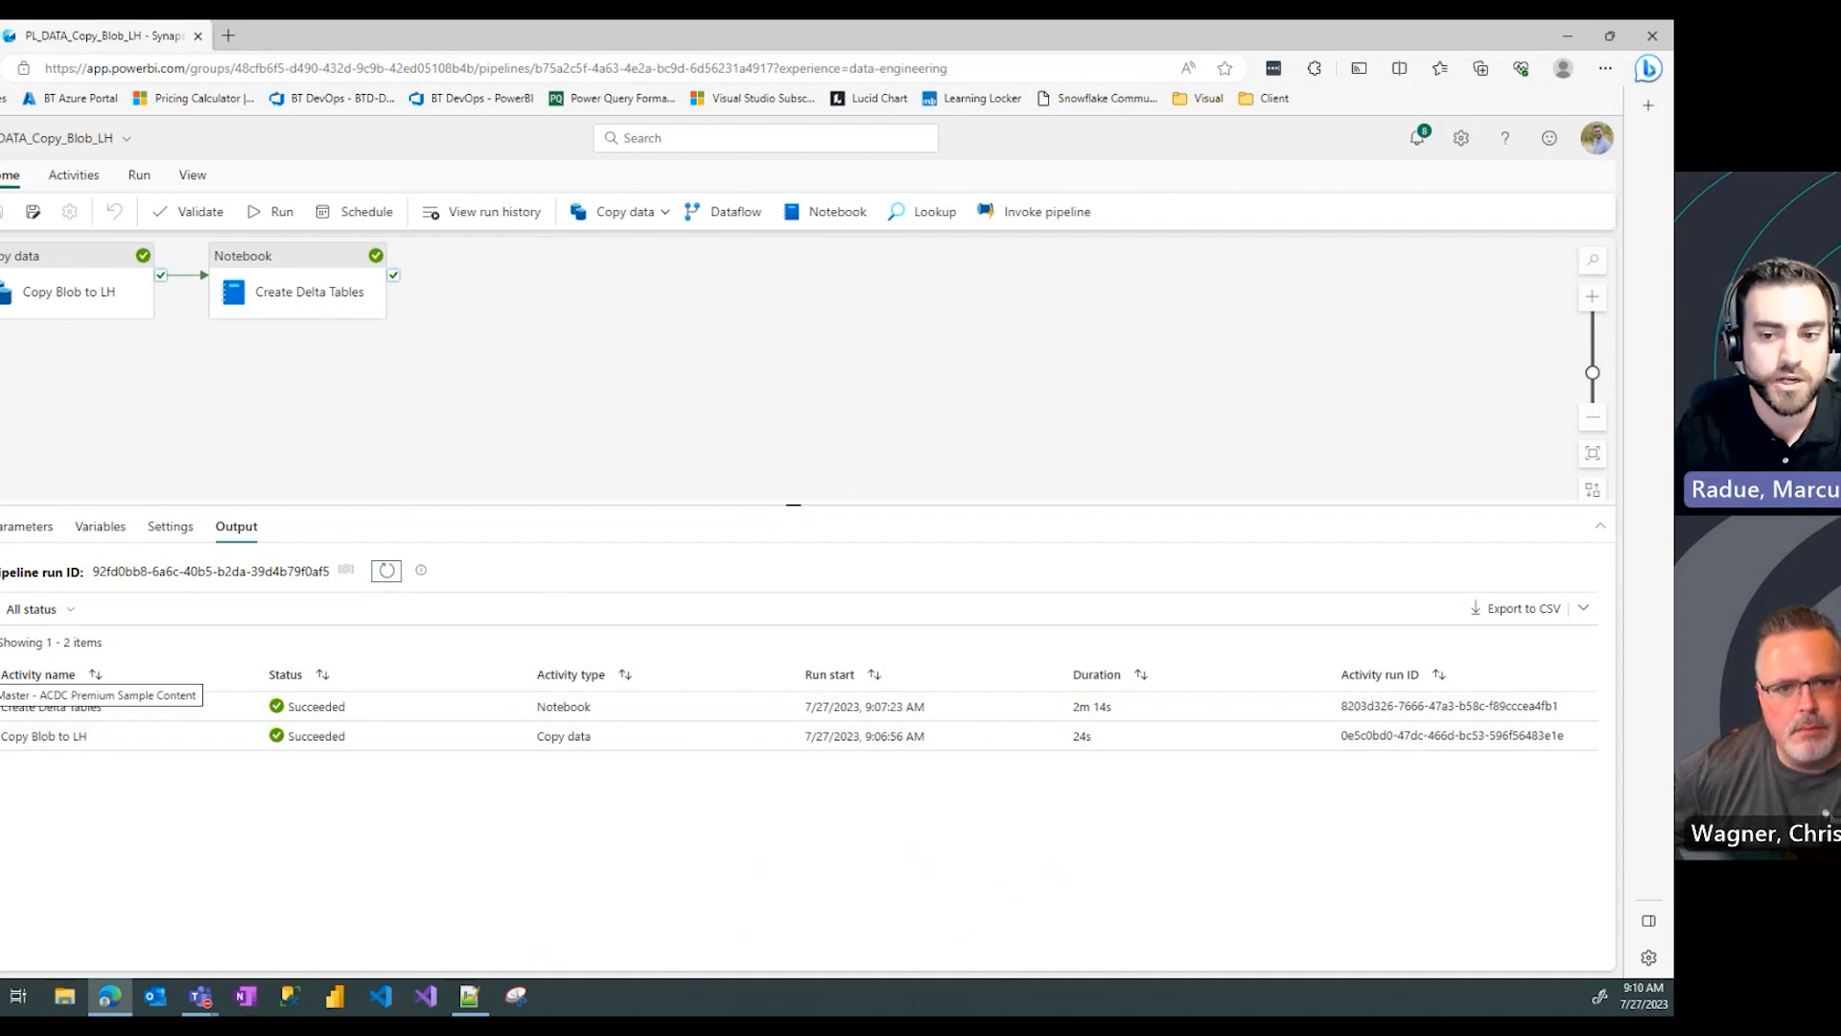
Step: Return to the PL_ORCH_Master pipeline
click(0, 674)
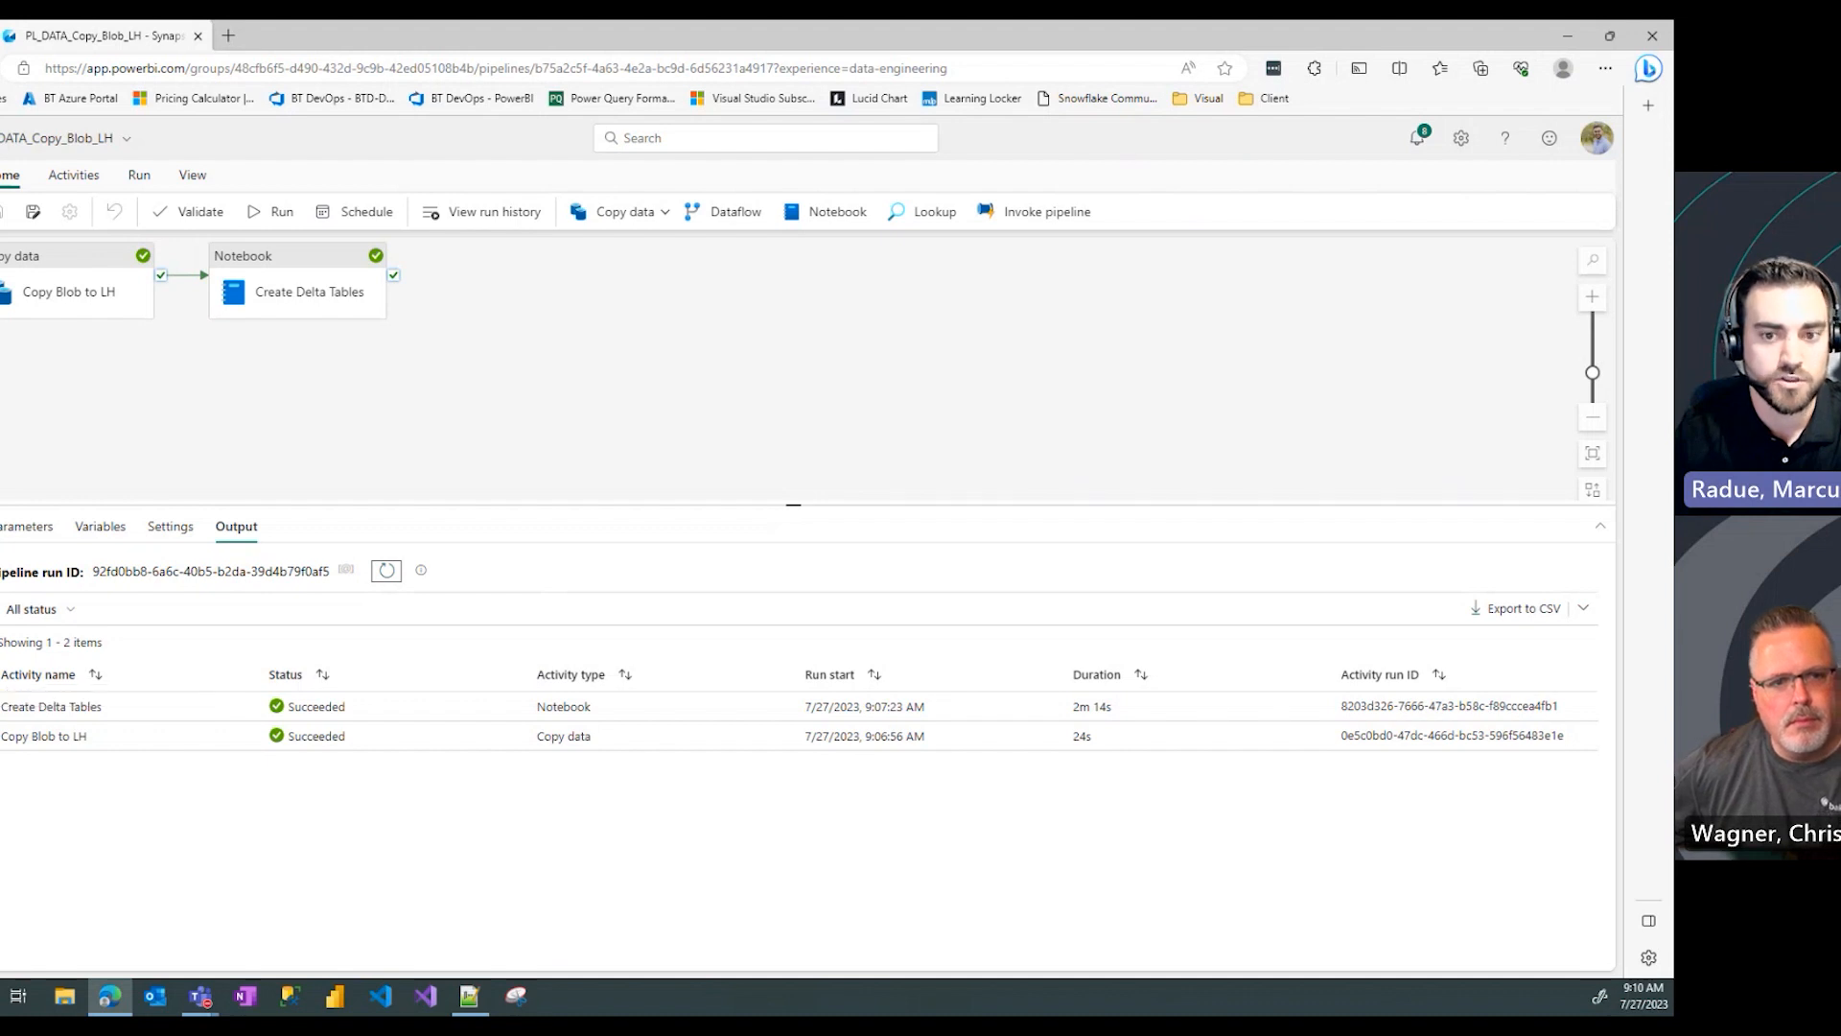